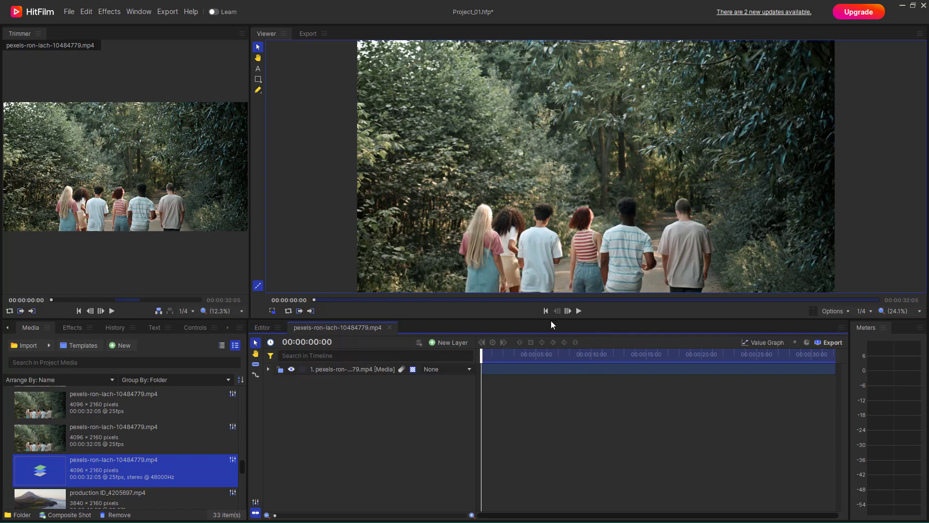
# Add a text layer reading "TUTORTUBE" near the middle of the forest-walk footage at 00:00:07:10.
pyautogui.click(586, 354)
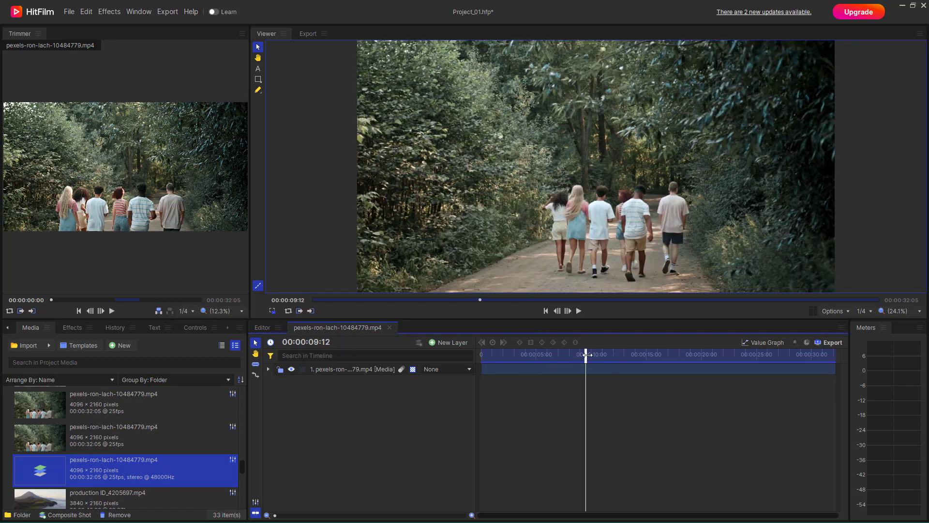
pyautogui.moveTo(502, 352); pyautogui.dragTo(340, 344)
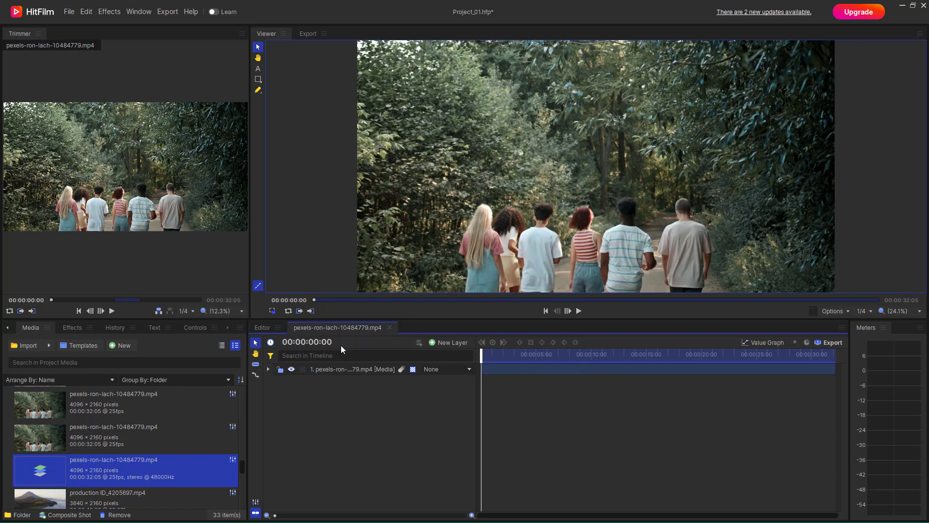
pyautogui.click(563, 356)
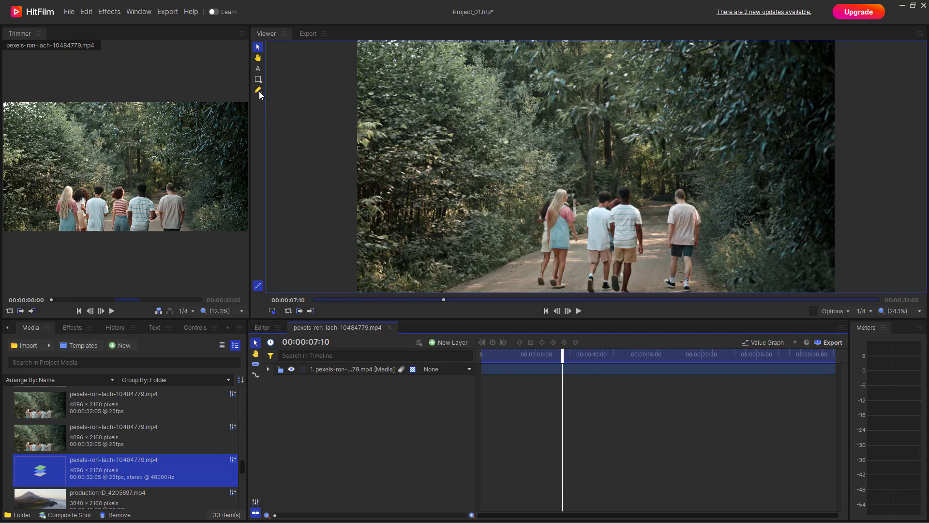
pyautogui.click(258, 69)
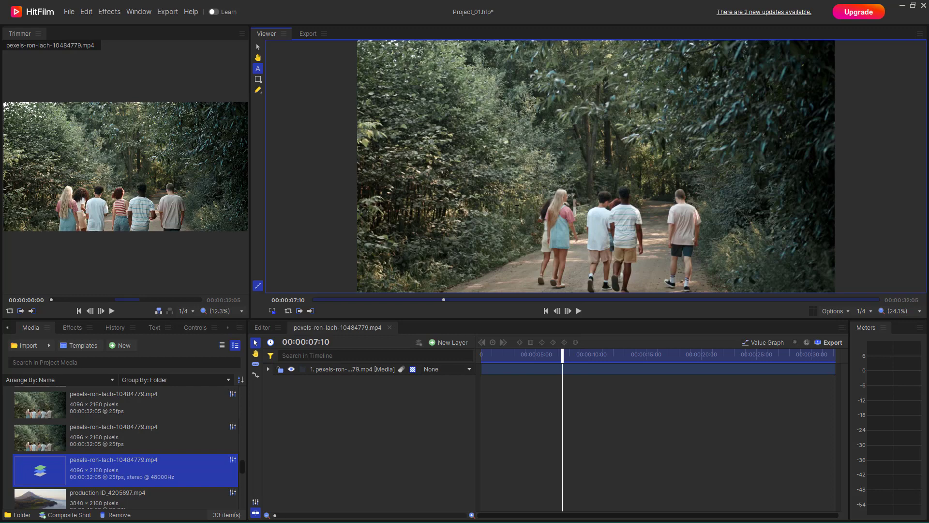
pyautogui.click(467, 175)
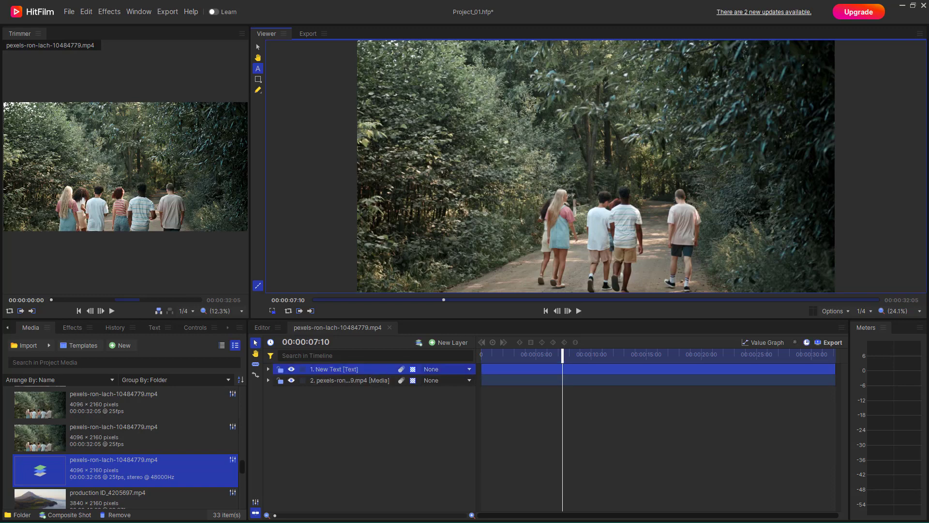
pyautogui.write('TUTORTUBE')
pyautogui.click(411, 406)
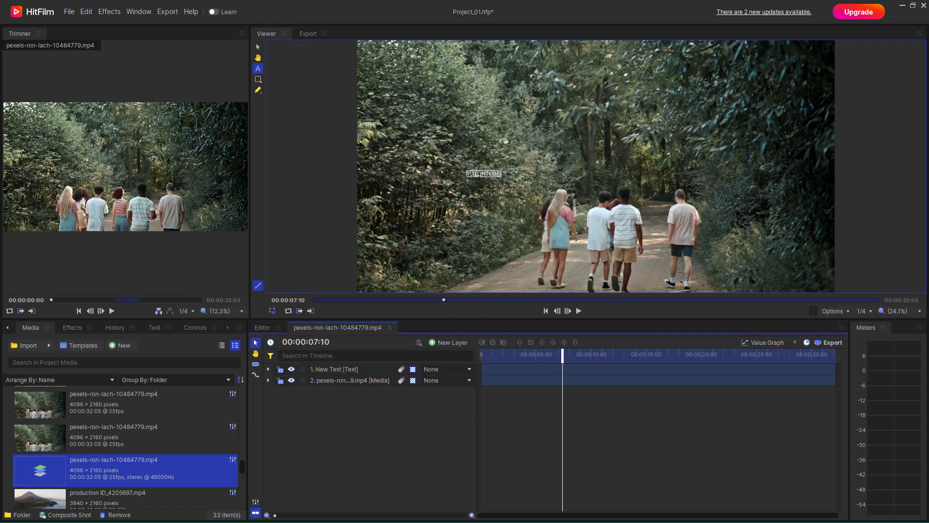
# Set the font size of the TUTORTUBE text to 300.
pyautogui.click(159, 329)
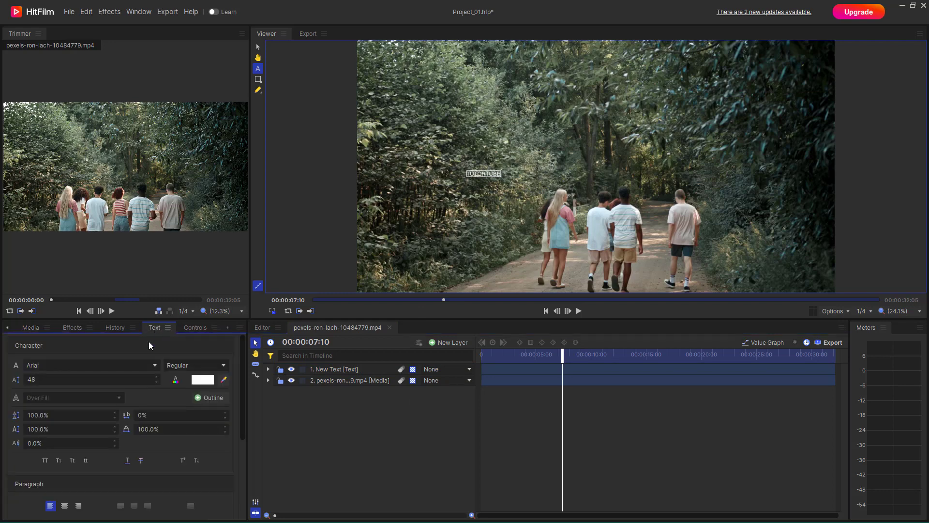
pyautogui.doubleClick(157, 378)
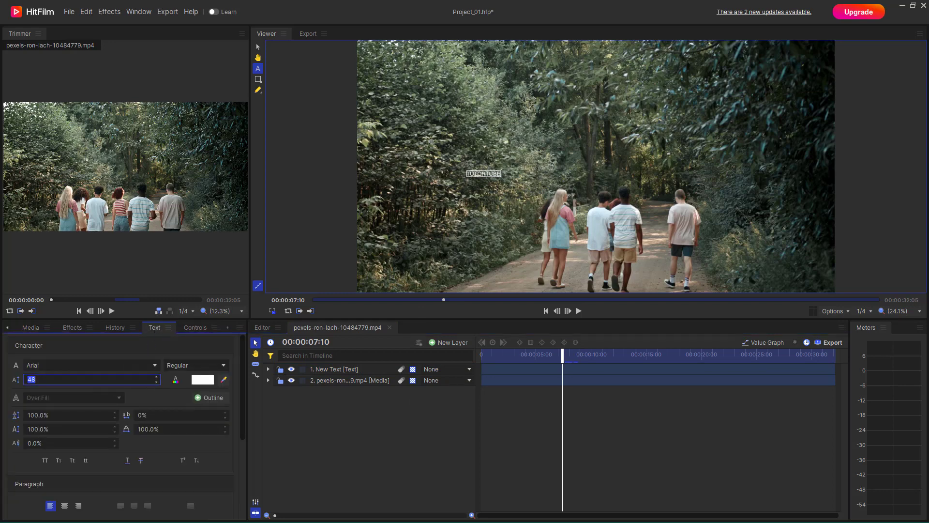
pyautogui.click(184, 392)
pyautogui.click(99, 378)
pyautogui.write('300')
pyautogui.click(473, 180)
pyautogui.doubleClick(477, 174)
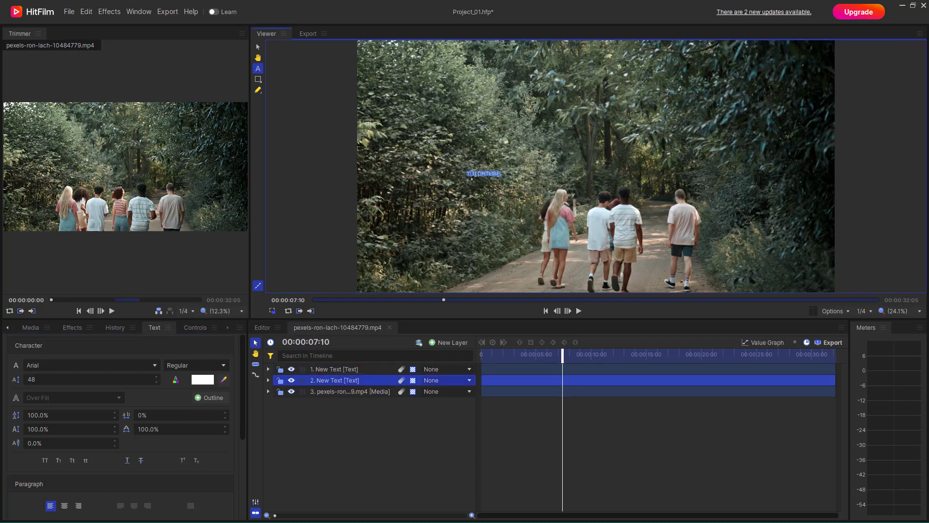
pyautogui.click(101, 378)
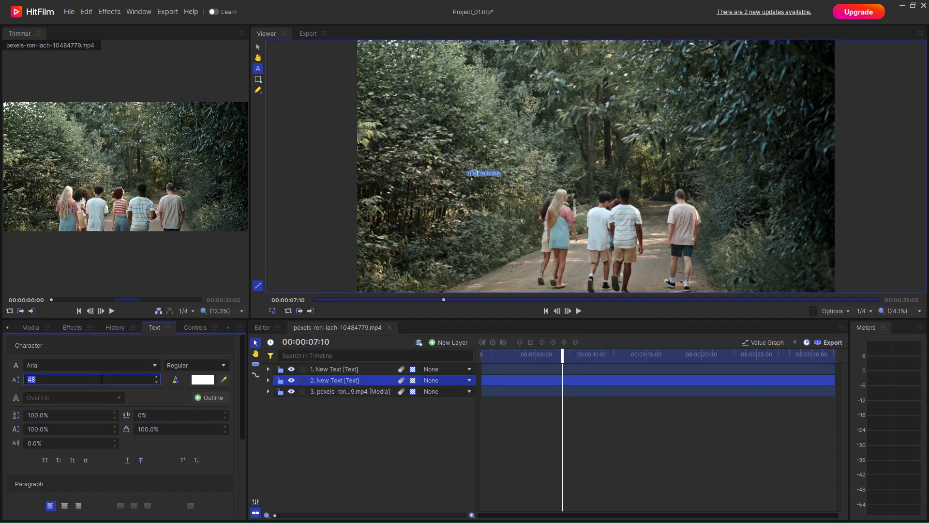
pyautogui.write('300')
pyautogui.press('Return')
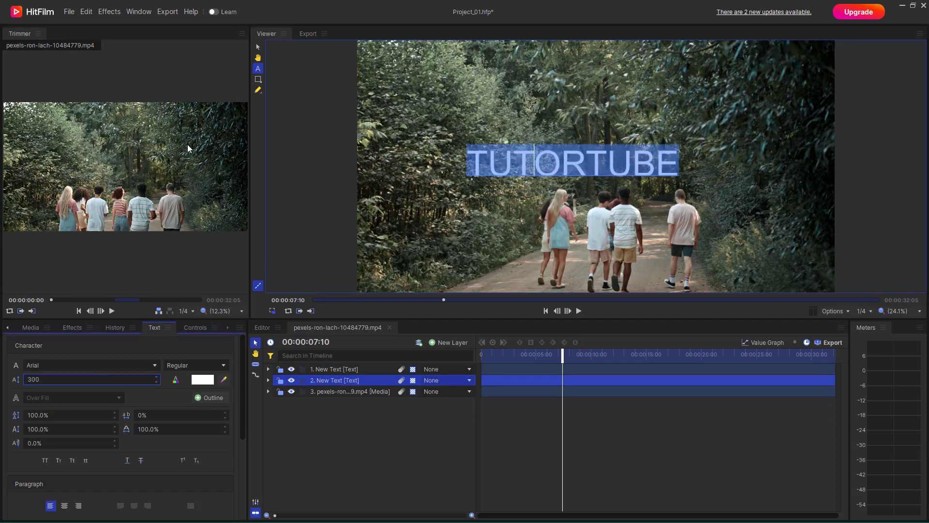
# Try to set the font size of the TUTORTUBE text to 500.
pyautogui.click(258, 47)
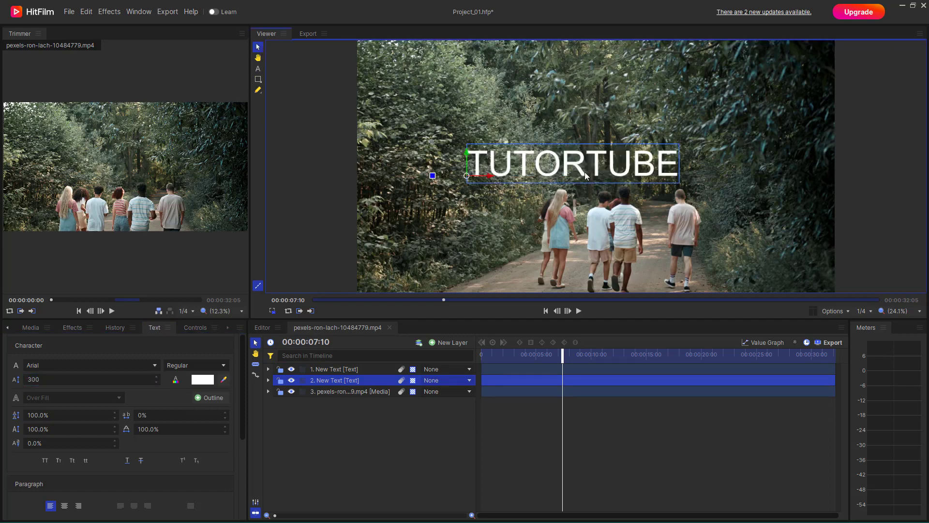
pyautogui.doubleClick(537, 170)
pyautogui.click(536, 184)
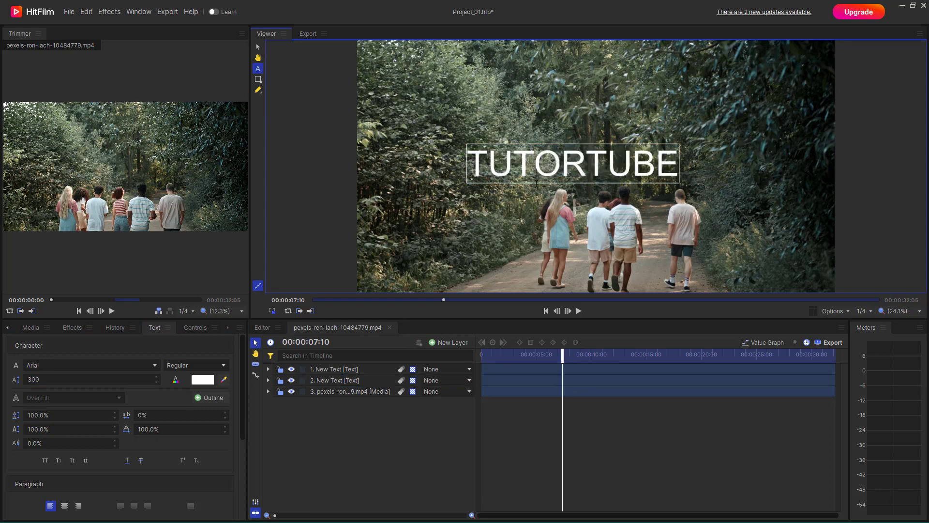
pyautogui.click(491, 169)
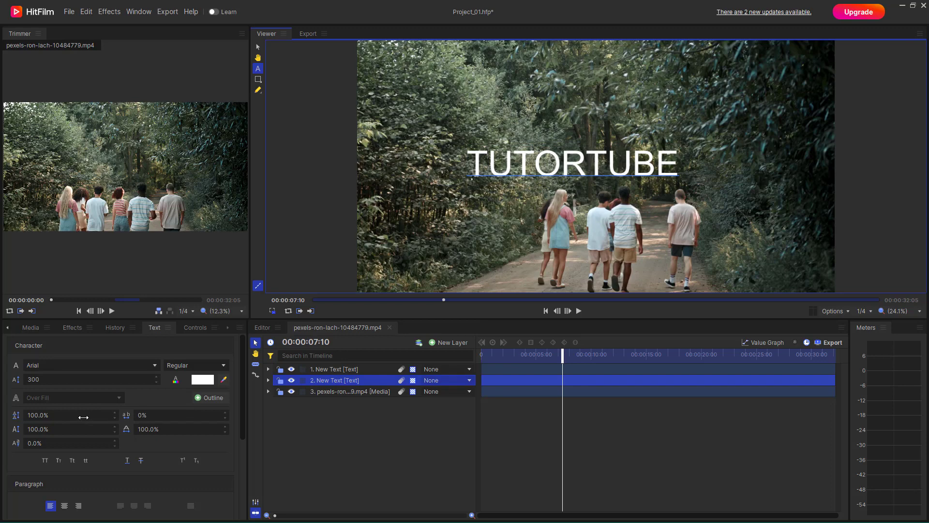
pyautogui.click(154, 379)
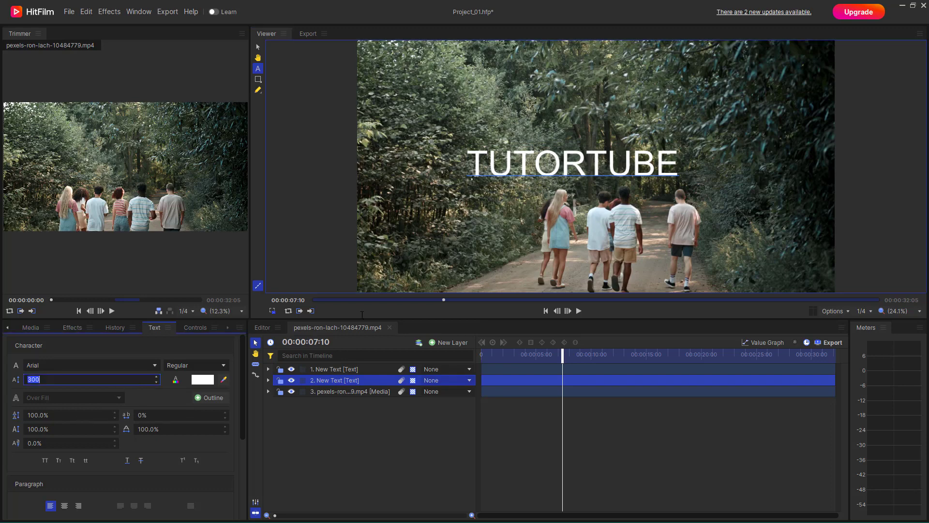
pyautogui.write('500')
# Select the whole TUTORTUBE text and set its font size to 600.
pyautogui.doubleClick(534, 162)
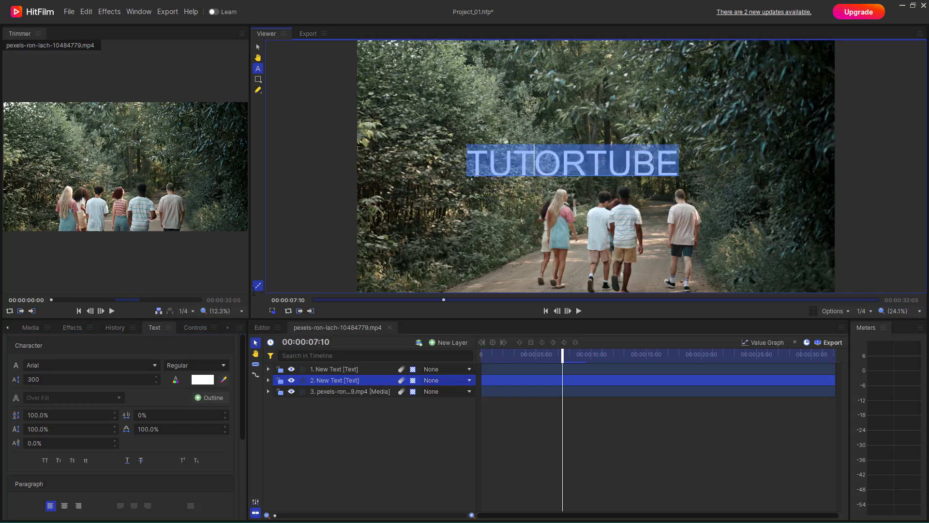
pyautogui.click(83, 379)
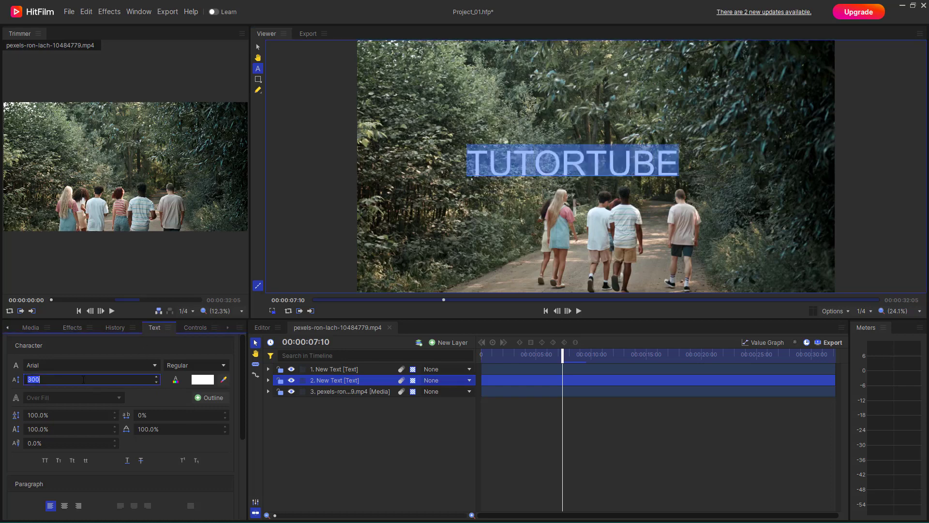
pyautogui.write('600')
pyautogui.press('Return')
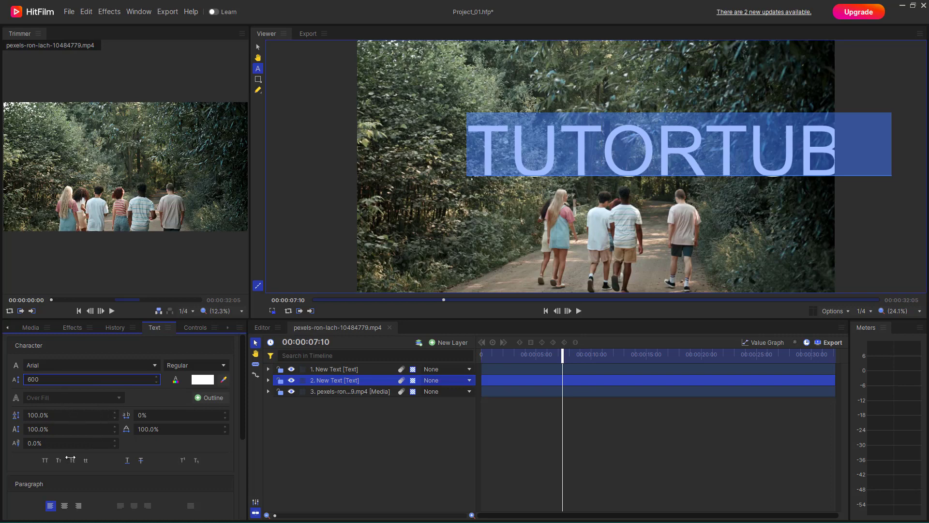
pyautogui.scroll(-5, 102, 467)
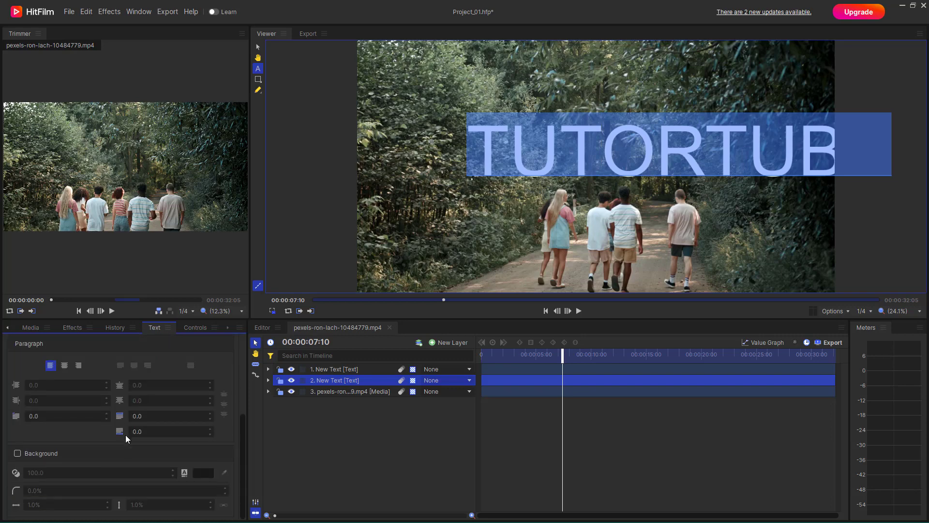
pyautogui.scroll(5, 71, 445)
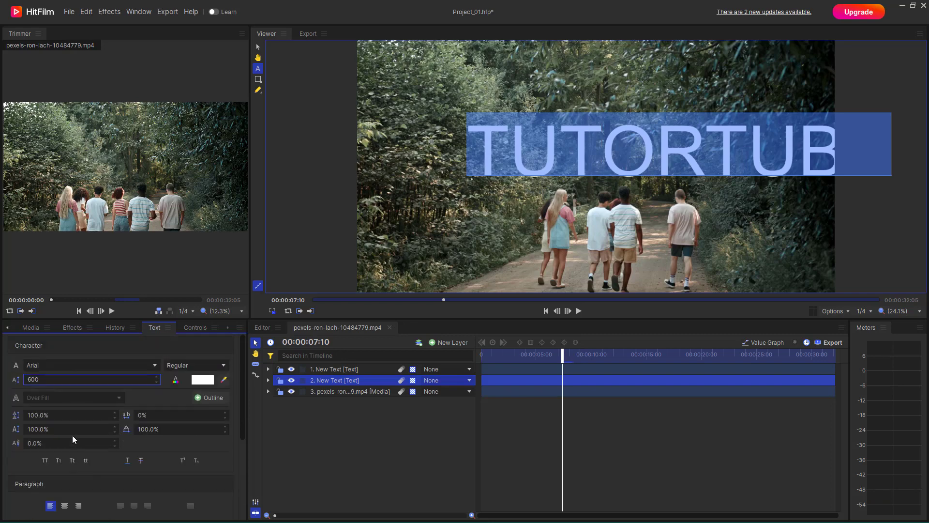
# Change the TUTORTUBE text's font to Impact and move the text slightly down and to the left in the frame.
pyautogui.click(155, 366)
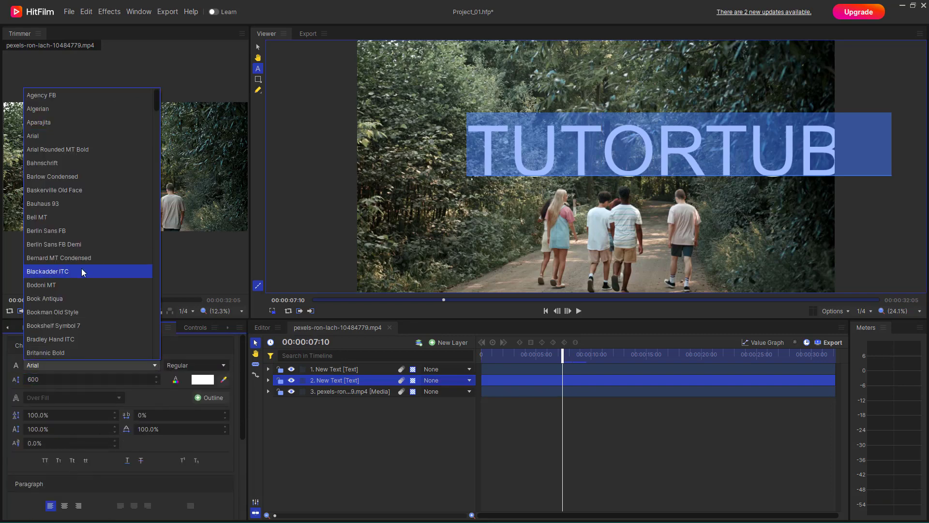
pyautogui.scroll(-3, 101, 261)
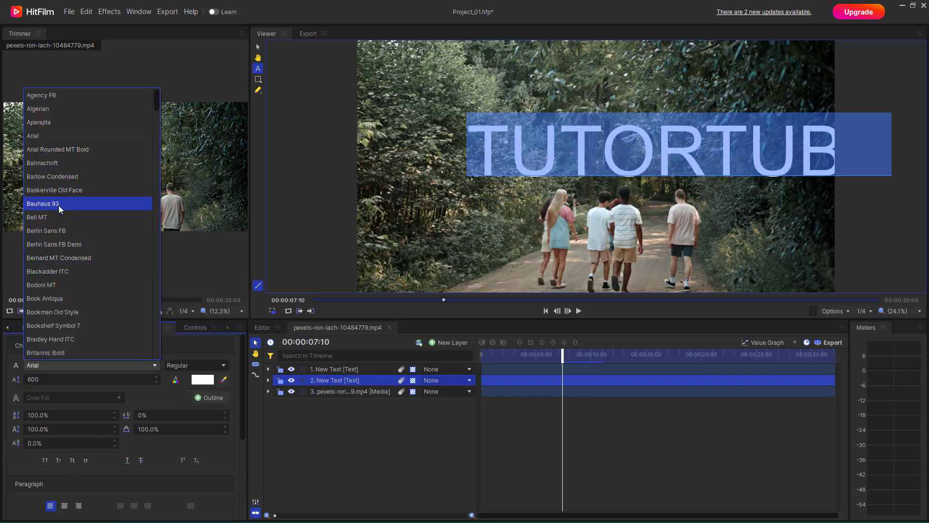
pyautogui.scroll(-20, 61, 216)
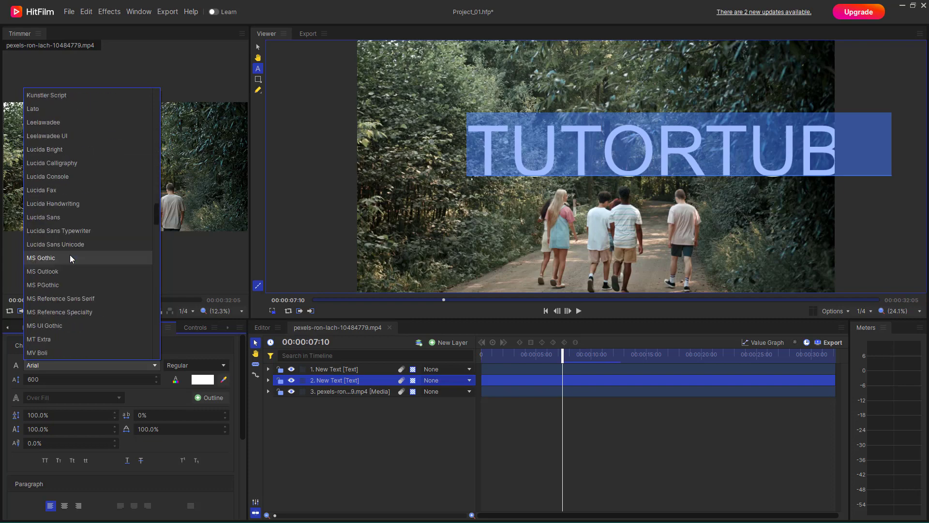
pyautogui.scroll(-20, 73, 259)
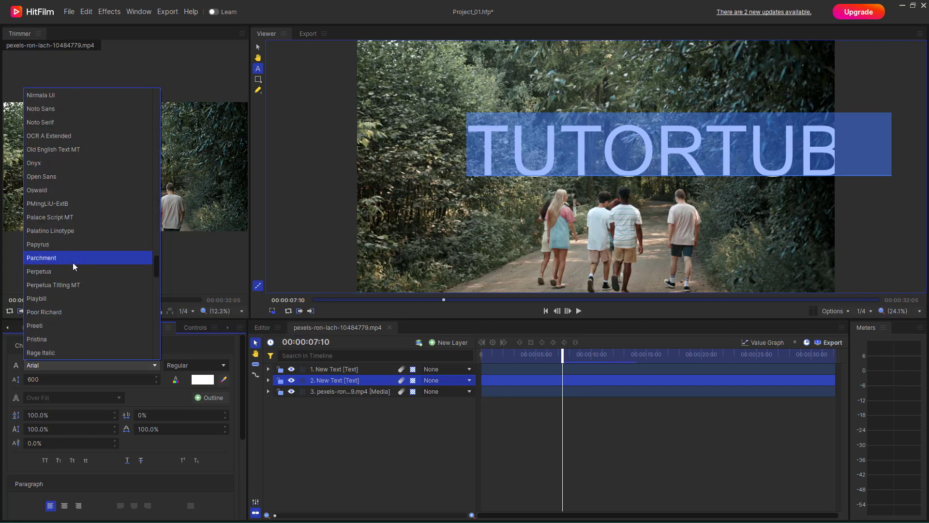
pyautogui.scroll(-8, 73, 263)
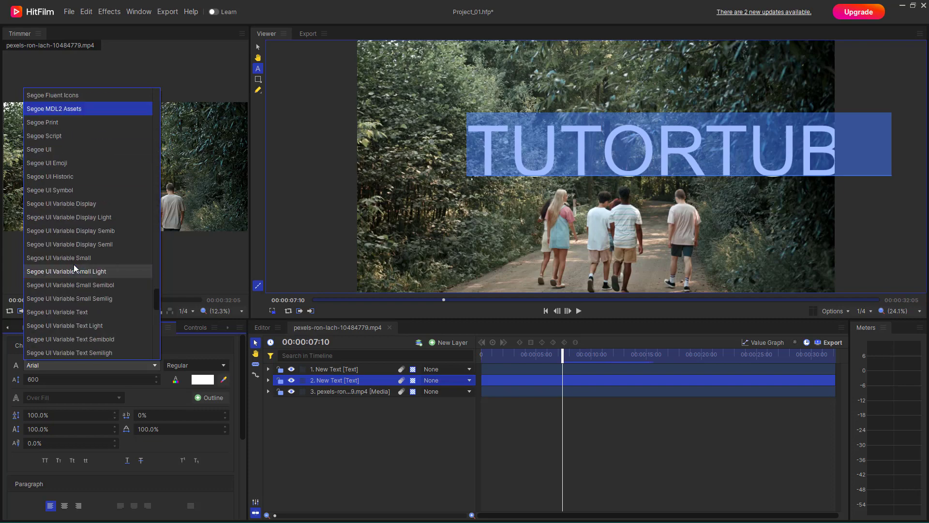
pyautogui.click(70, 365)
pyautogui.click(71, 364)
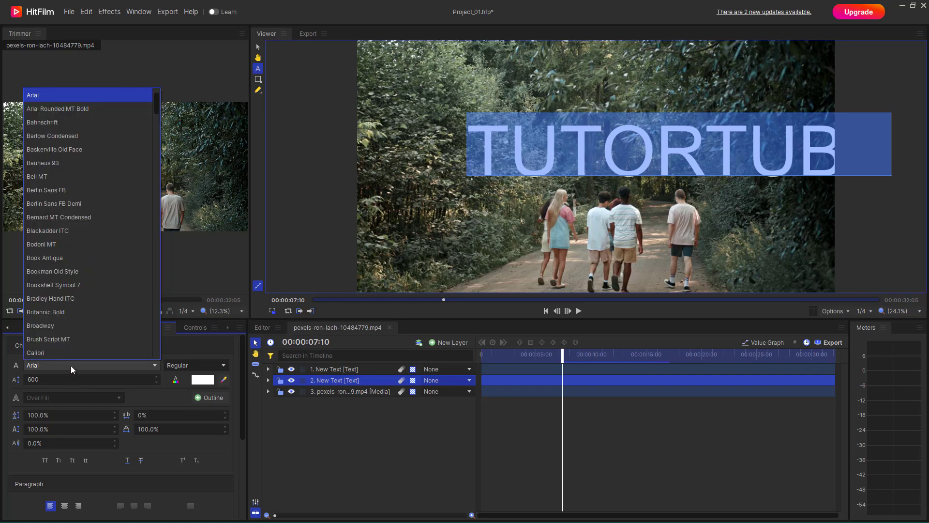
pyautogui.press('i')
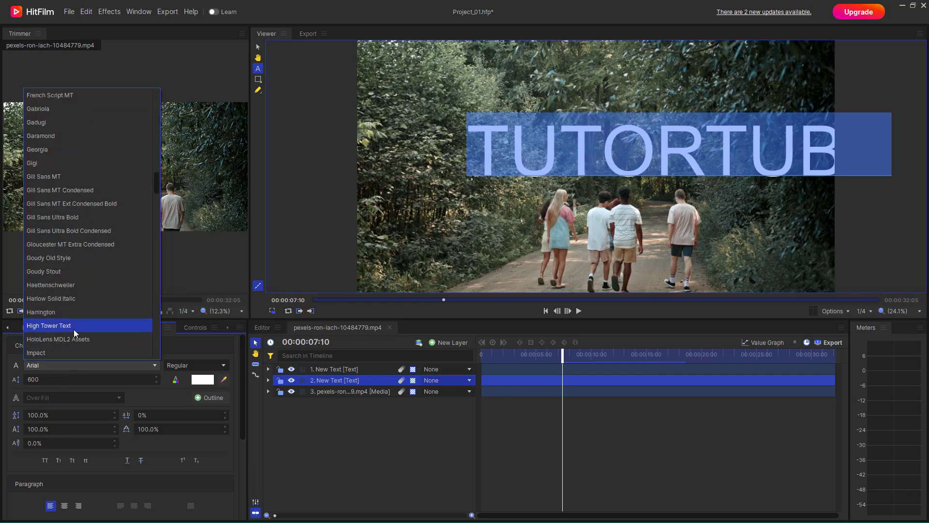
pyautogui.click(60, 352)
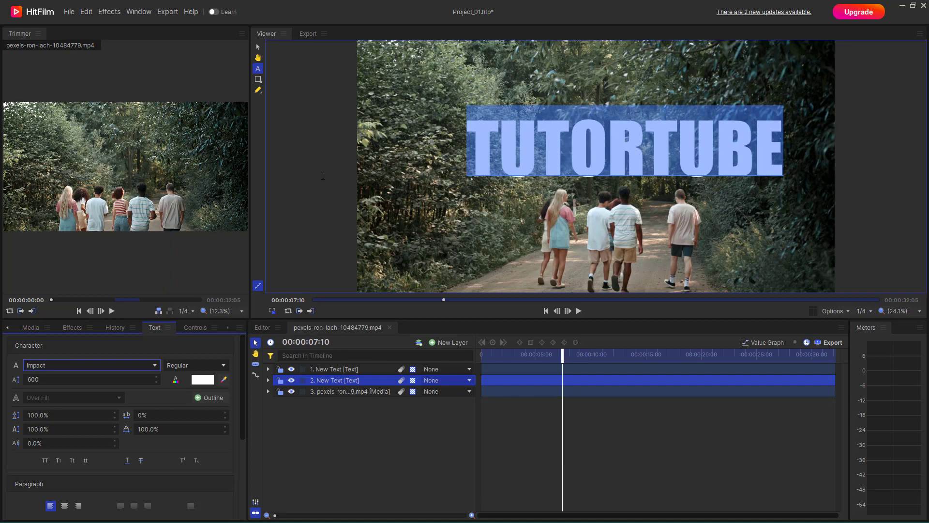
pyautogui.click(258, 47)
pyautogui.moveTo(556, 143); pyautogui.dragTo(522, 161)
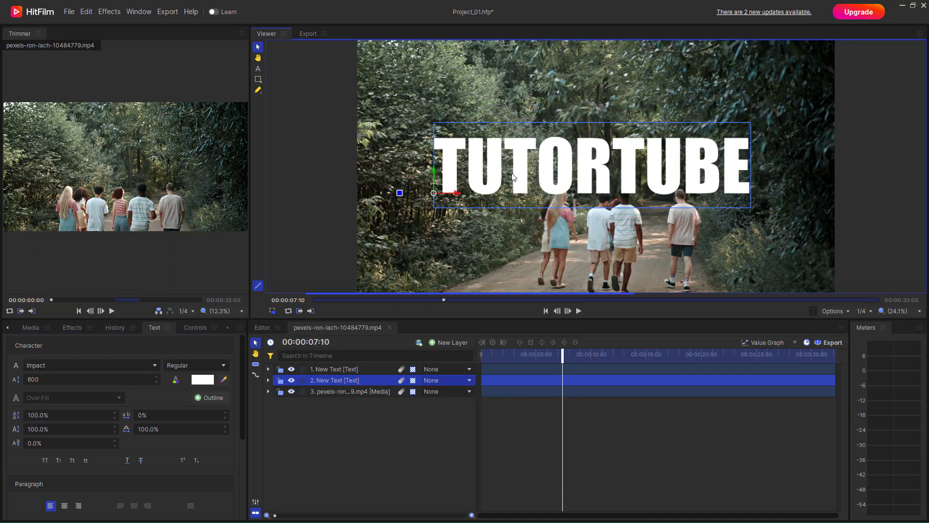
# Delete the extra empty text layer above the TUTORTUBE layer.
pyautogui.click(356, 370)
pyautogui.click(355, 380)
pyautogui.click(354, 371)
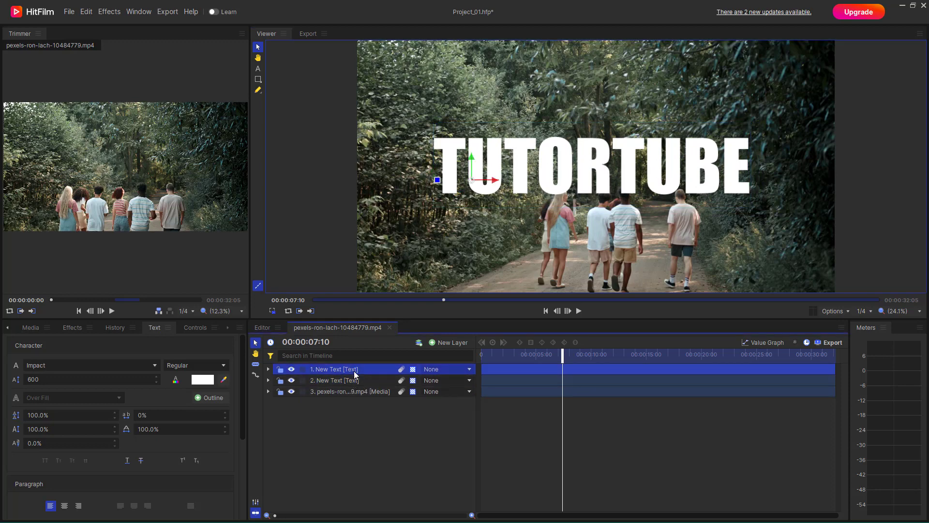
pyautogui.press('Delete')
# Move the TUTORTUBE text over the walking group, to position about -2030, -803, and set its scale to 142%.
pyautogui.click(354, 370)
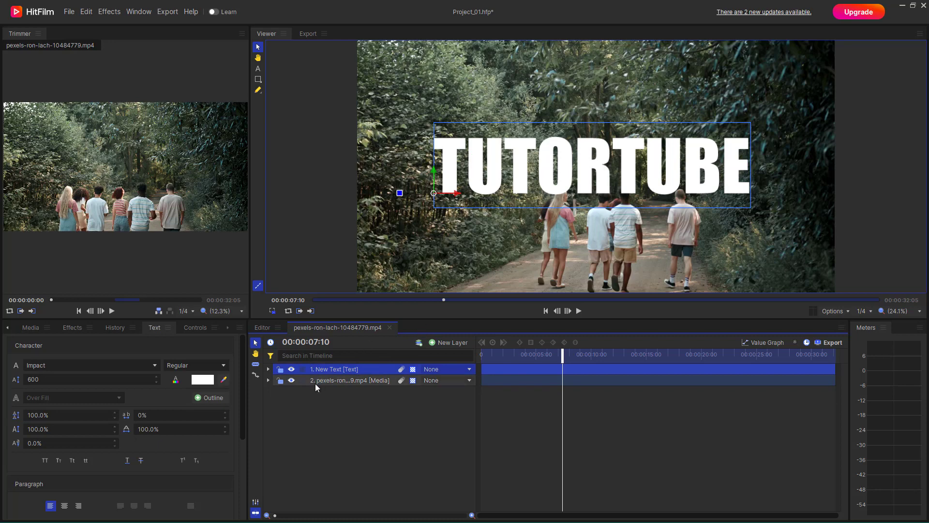
pyautogui.click(268, 369)
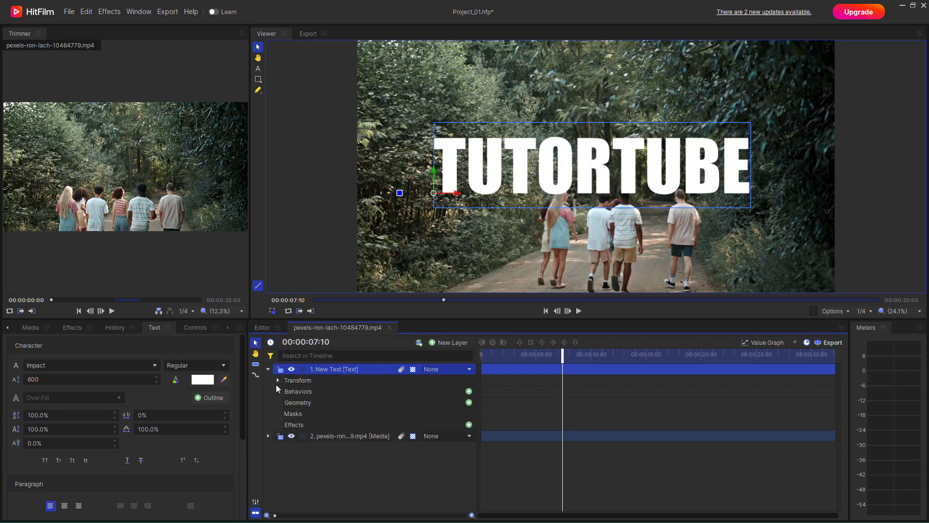
pyautogui.click(278, 381)
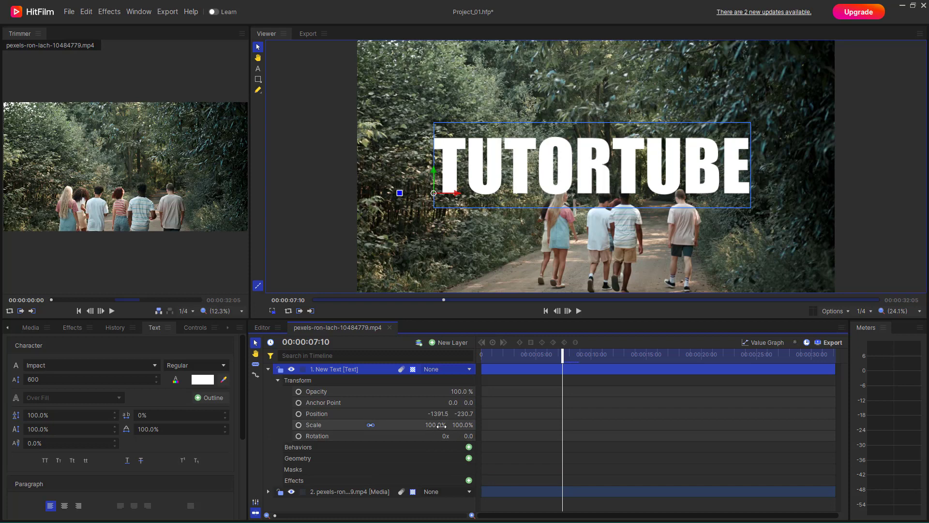
pyautogui.moveTo(441, 426); pyautogui.dragTo(544, 256)
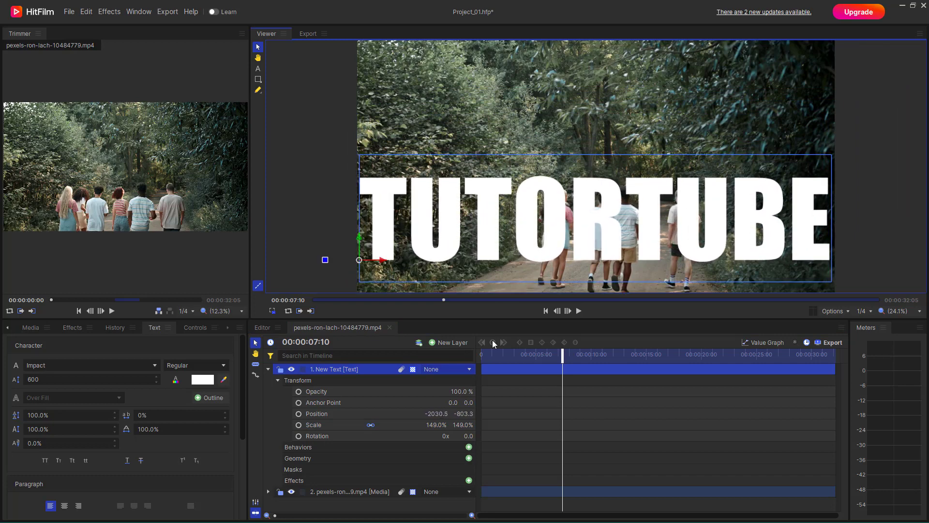
pyautogui.click(429, 420)
pyautogui.write('142')
pyautogui.press('Return')
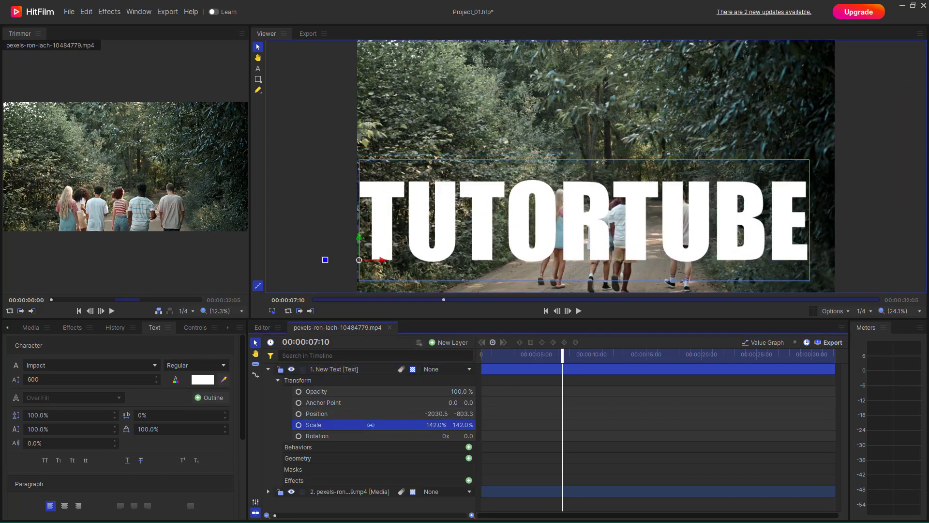
# Move the TUTORTUBE text slightly right and down to position about -1947, -853 at 140% scale, and collapse its transform properties.
pyautogui.moveTo(578, 224); pyautogui.dragTo(587, 229)
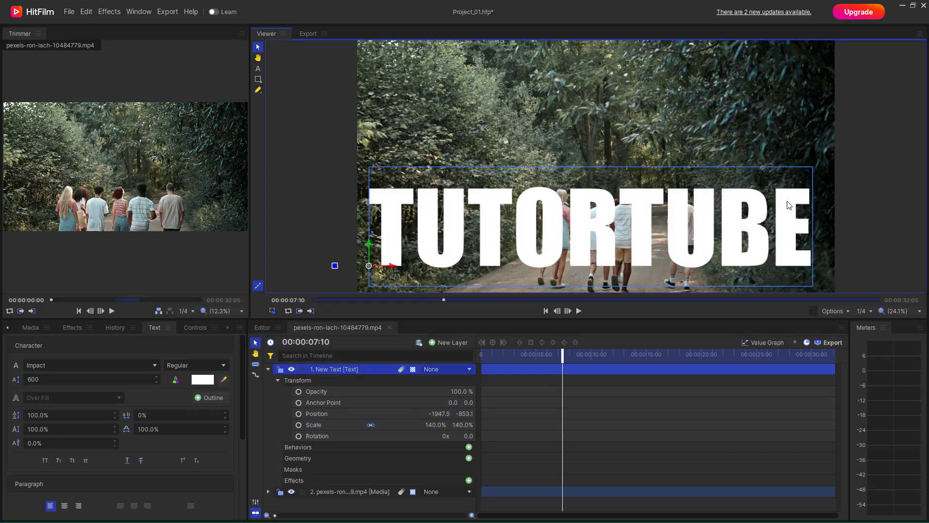
pyautogui.click(878, 179)
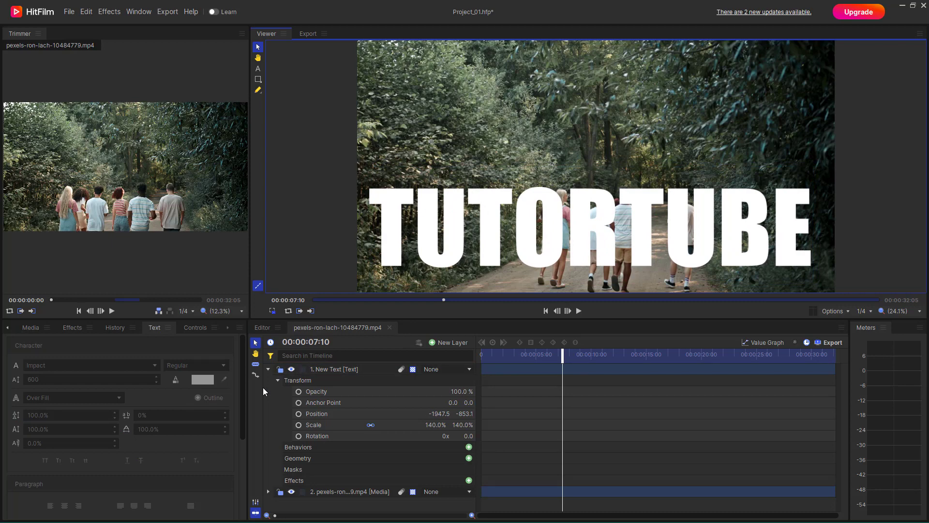
pyautogui.click(278, 381)
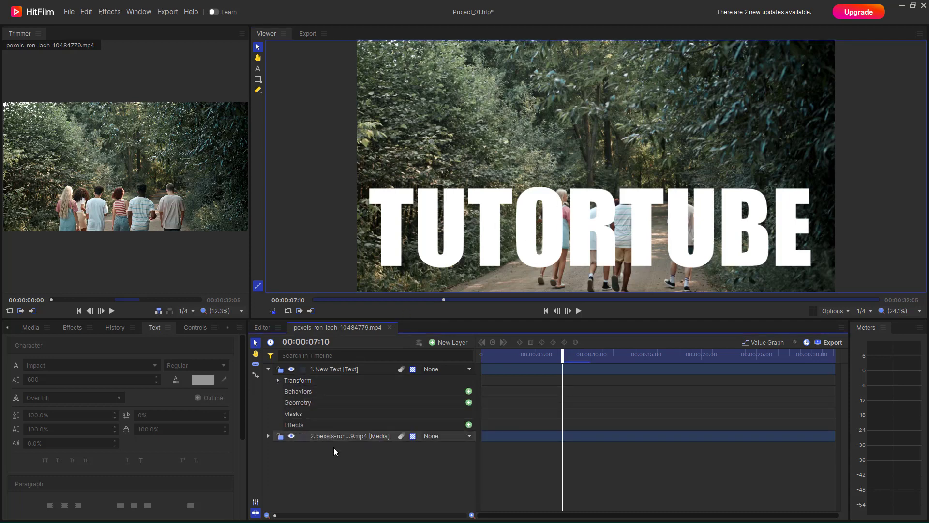
# Find the Set Matte effect by searching for "matte" and apply it to the forest-walk footage layer.
pyautogui.click(341, 437)
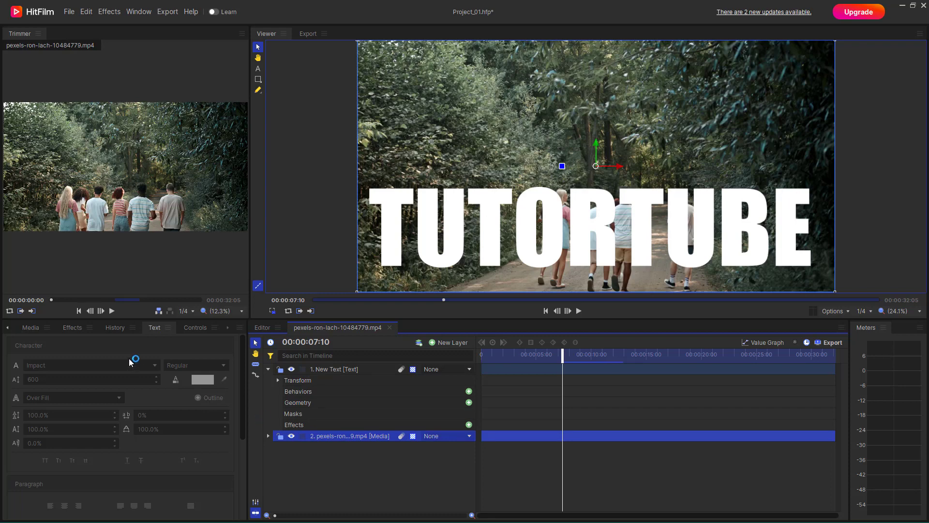
pyautogui.click(68, 328)
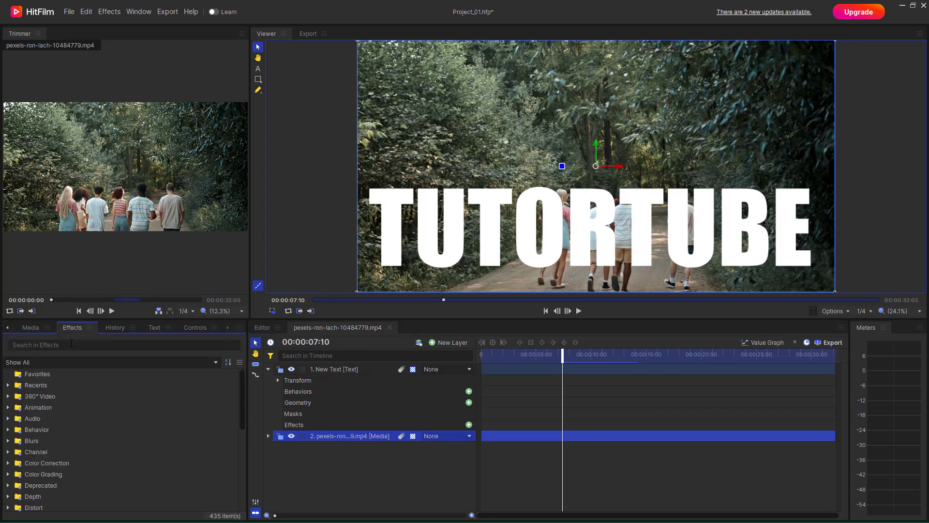
pyautogui.click(70, 345)
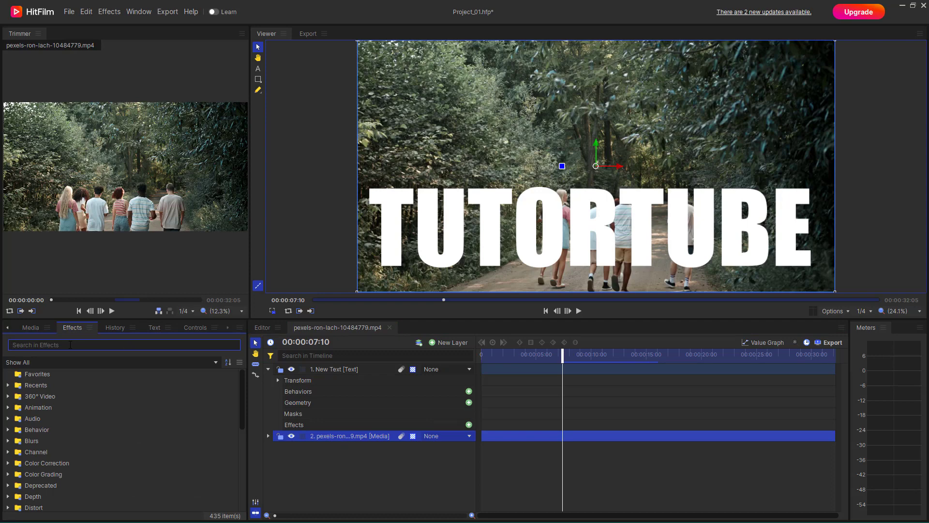
pyautogui.write('matte')
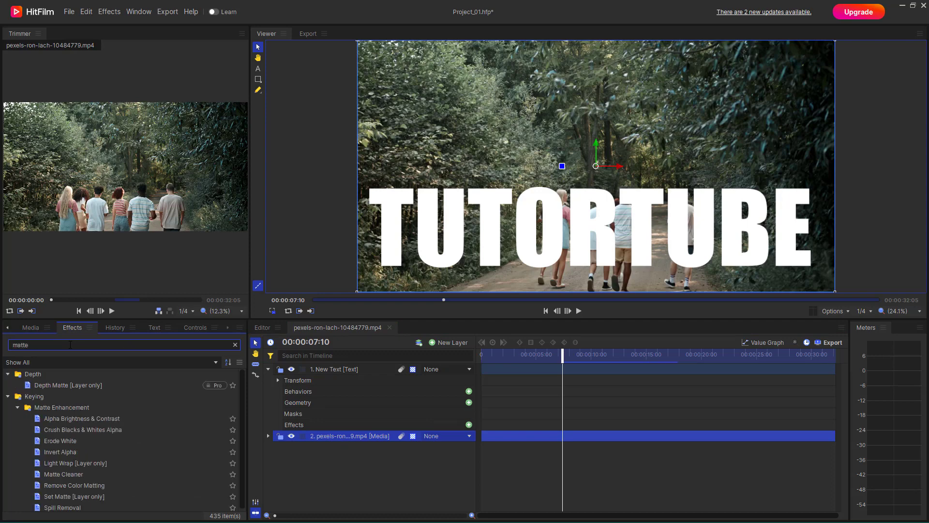
pyautogui.scroll(-1, 63, 432)
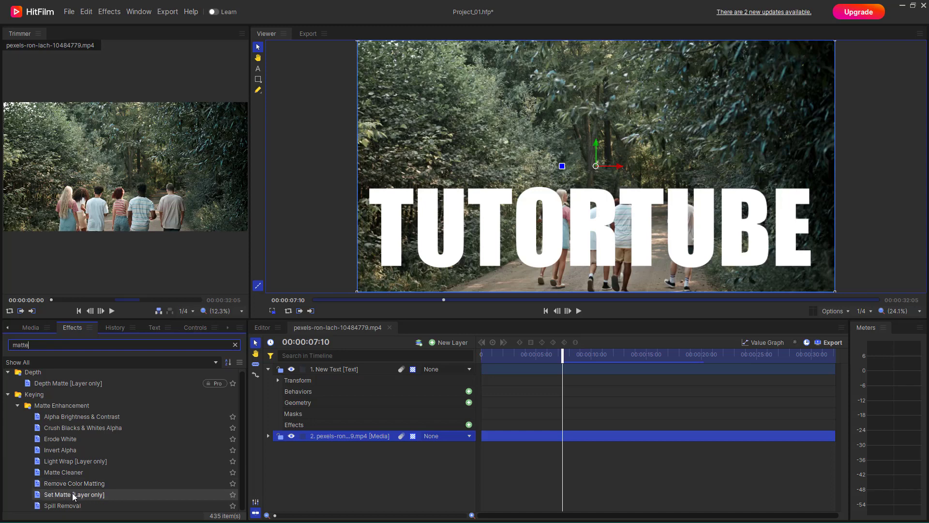
pyautogui.click(37, 495)
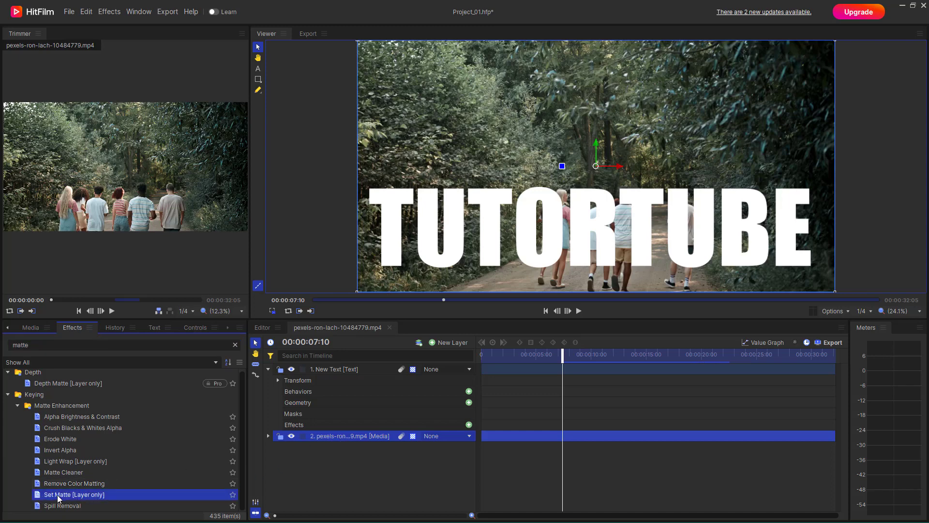
pyautogui.moveTo(68, 495); pyautogui.dragTo(359, 433)
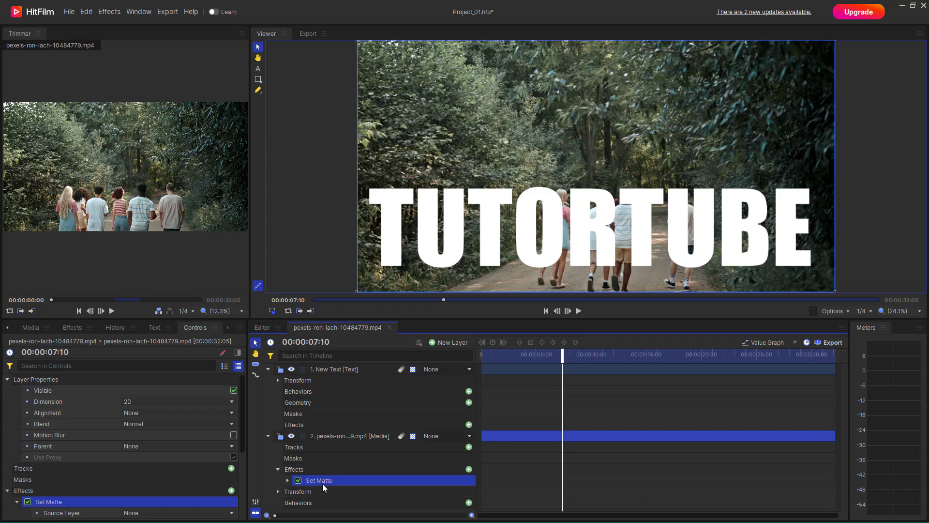
# Set the Set Matte effect's source layer to the New Text layer on the forest-walk footage.
pyautogui.click(278, 469)
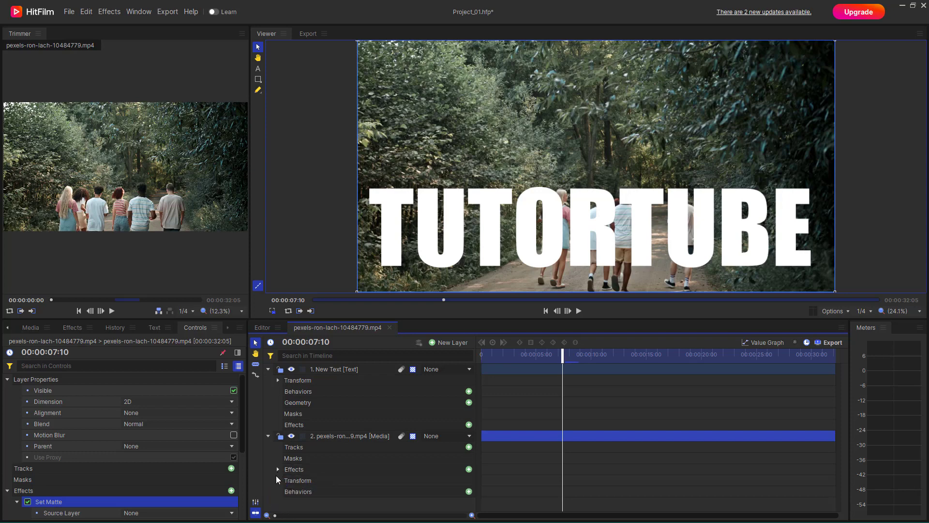
pyautogui.click(278, 481)
pyautogui.scroll(-2, 307, 473)
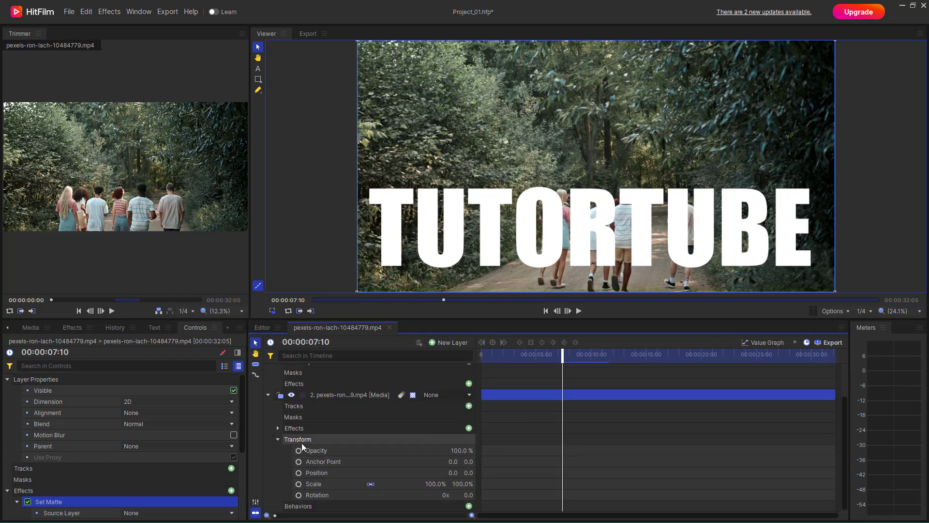
pyautogui.click(278, 429)
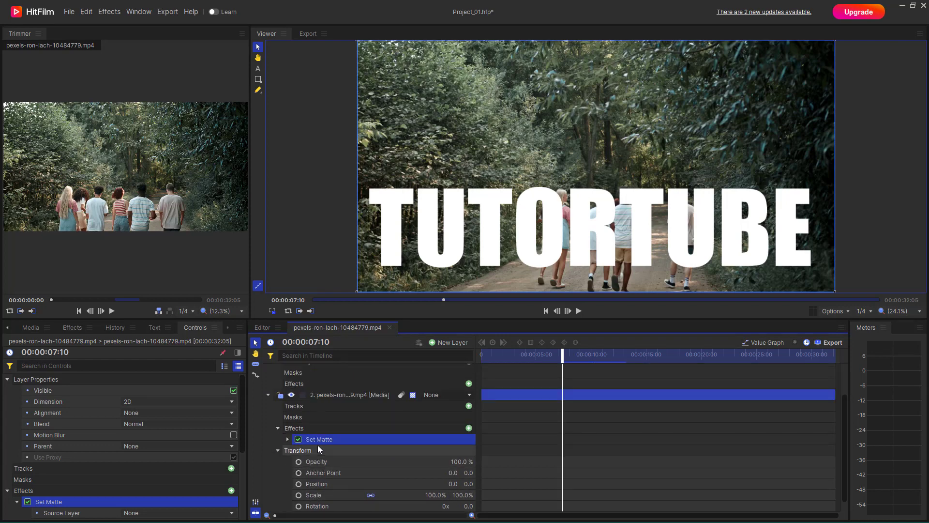
pyautogui.click(288, 439)
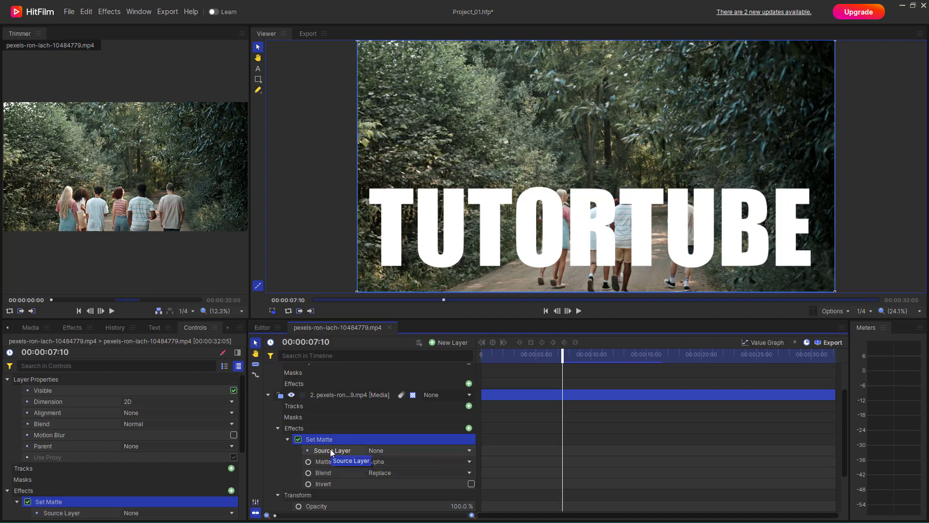
pyautogui.click(382, 449)
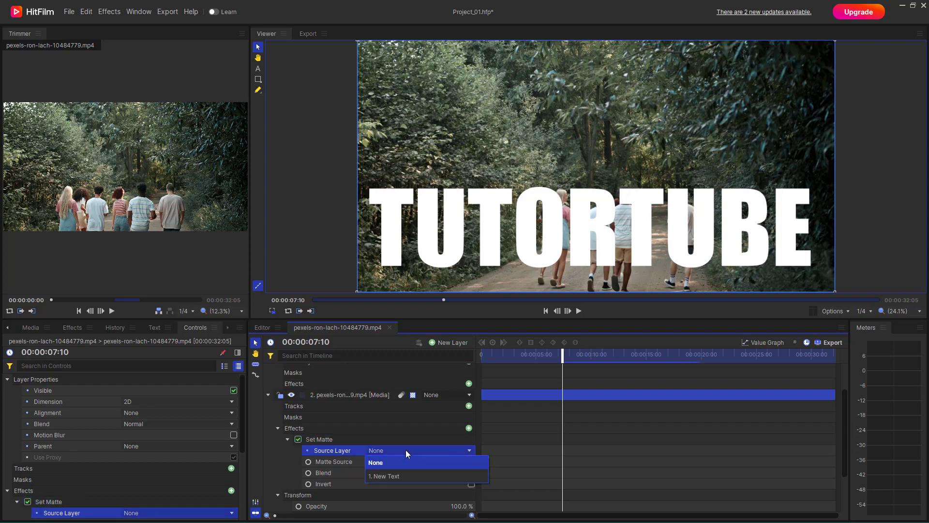
pyautogui.click(395, 476)
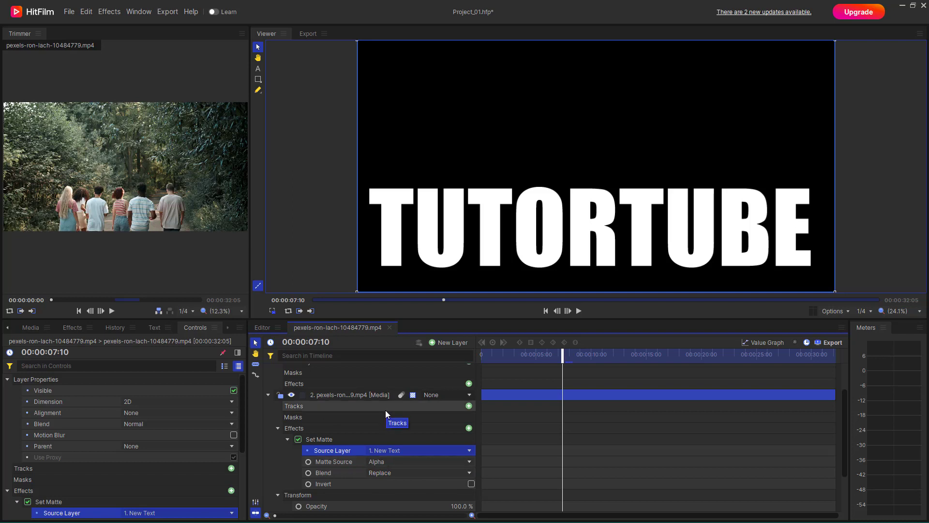
# Hide the New Text layer in the composite shot.
pyautogui.scroll(2, 386, 412)
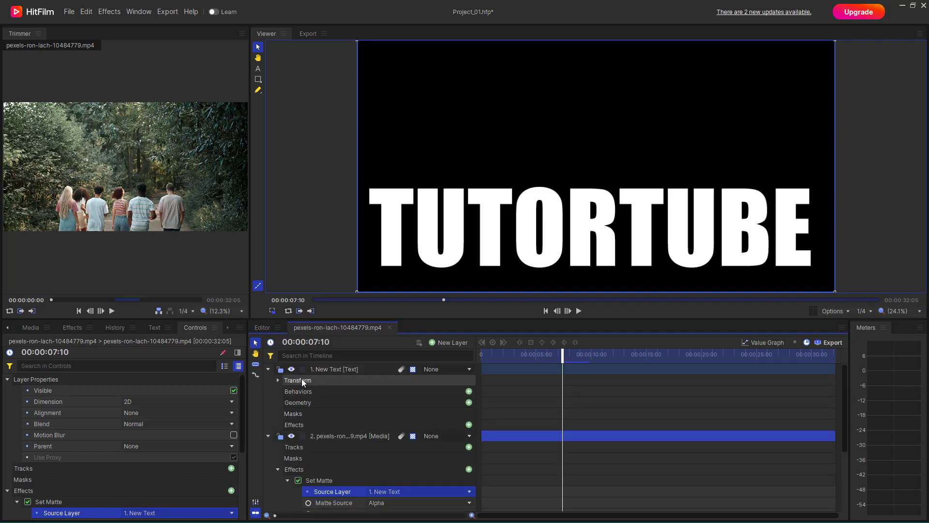
pyautogui.click(291, 369)
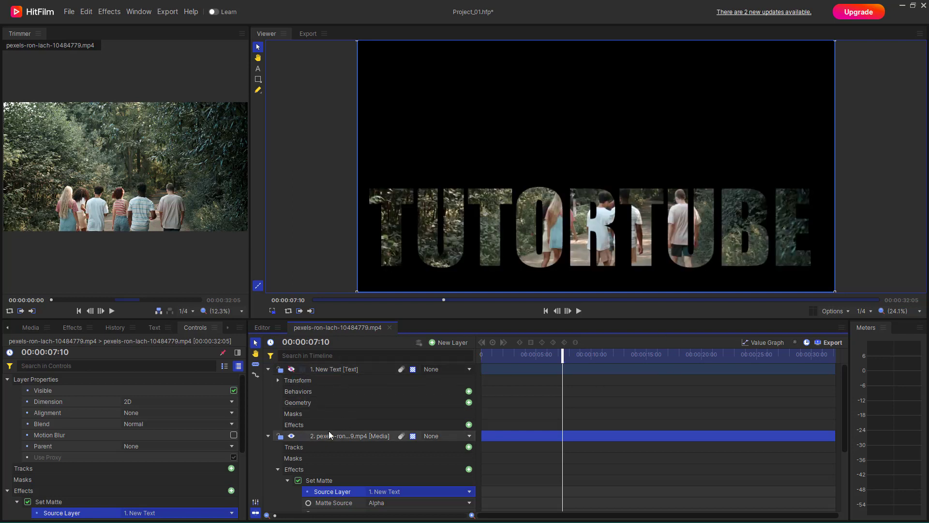
pyautogui.scroll(-3, 366, 453)
pyautogui.scroll(3, 365, 453)
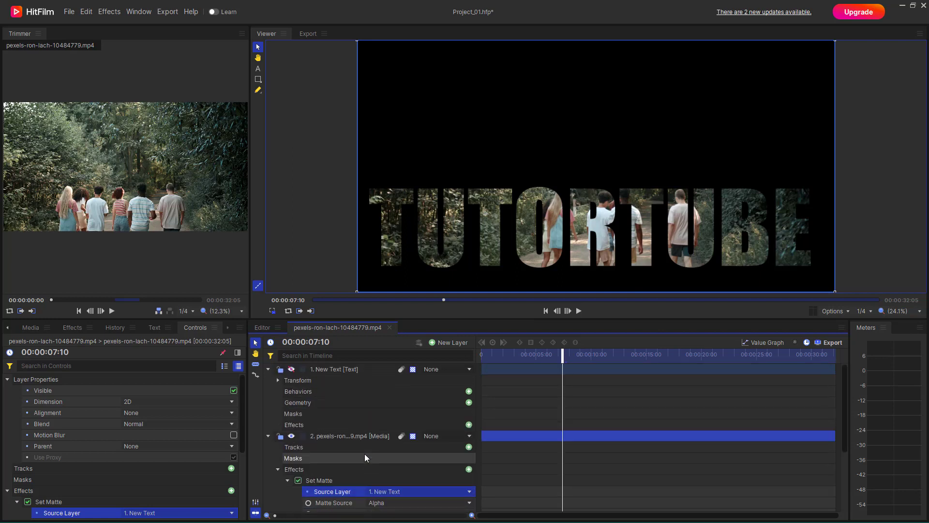
# Choose Alpha as the matte source of the Set Matte effect on the forest-walk footage layer.
pyautogui.click(332, 368)
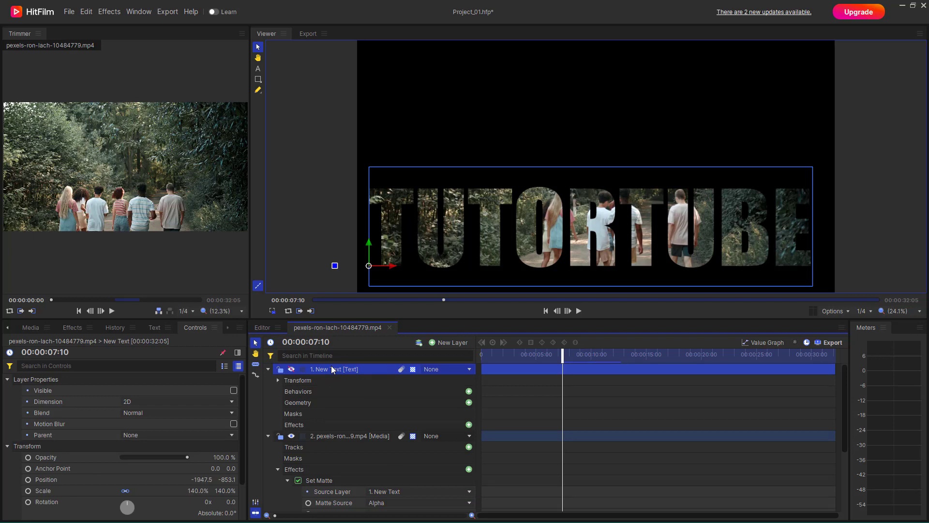
pyautogui.click(355, 437)
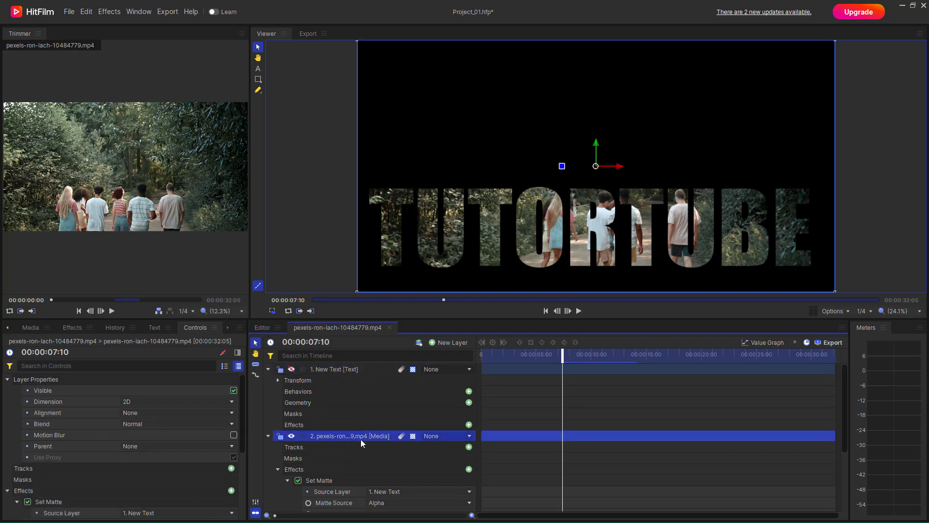
pyautogui.scroll(-3, 369, 441)
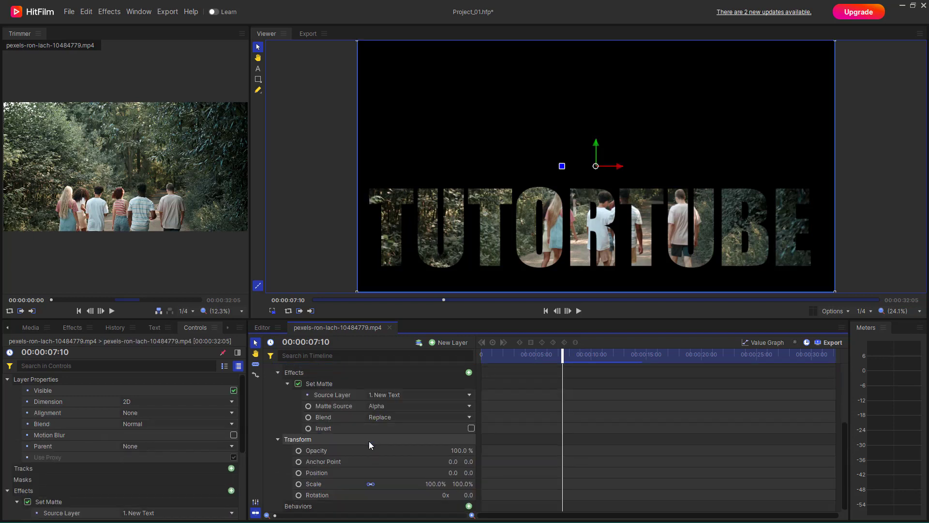
pyautogui.click(382, 405)
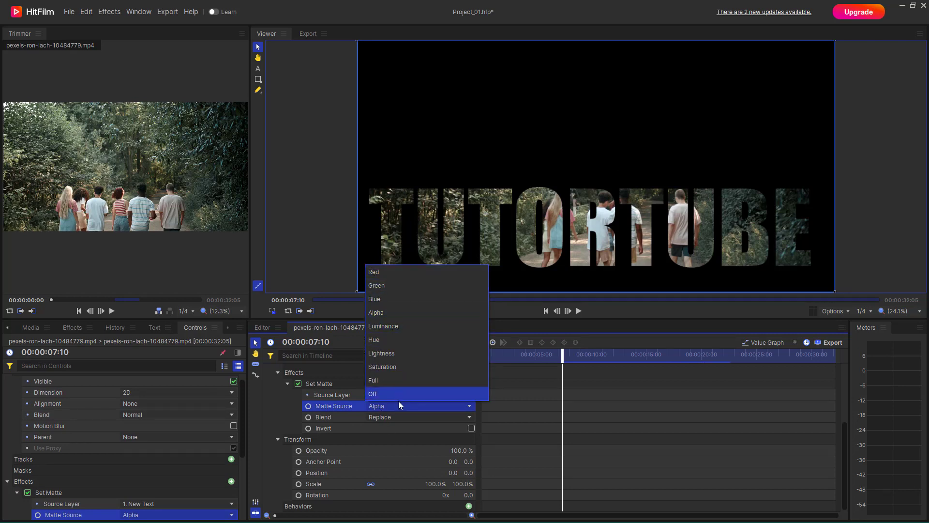
pyautogui.click(400, 311)
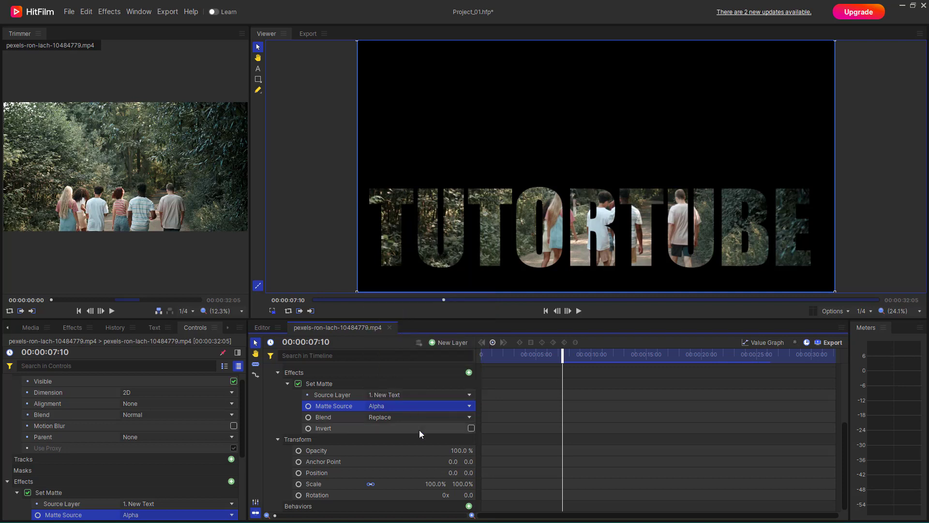
pyautogui.scroll(2, 573, 458)
pyautogui.scroll(-2, 571, 458)
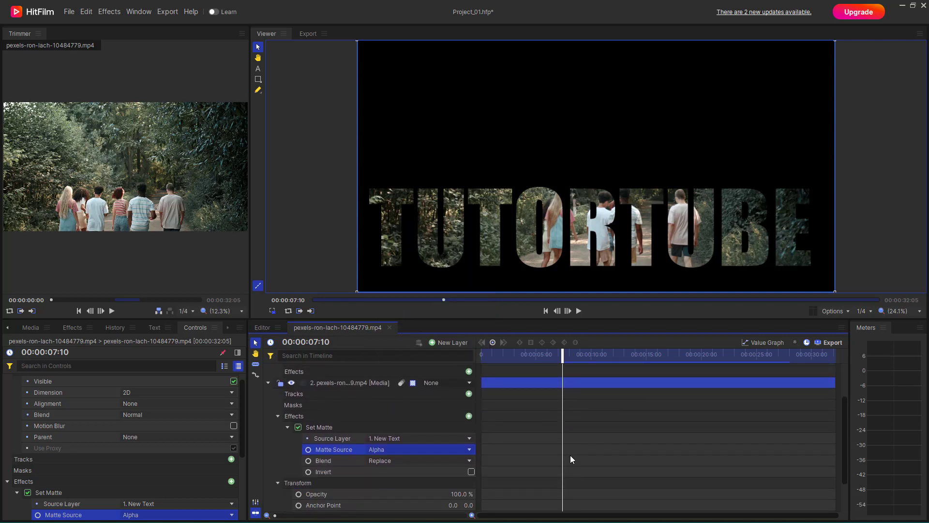
# Preview the footage-filled title by playing the composite shot briefly and scrubbing the playhead to 00:00:17:05.
pyautogui.press('space')
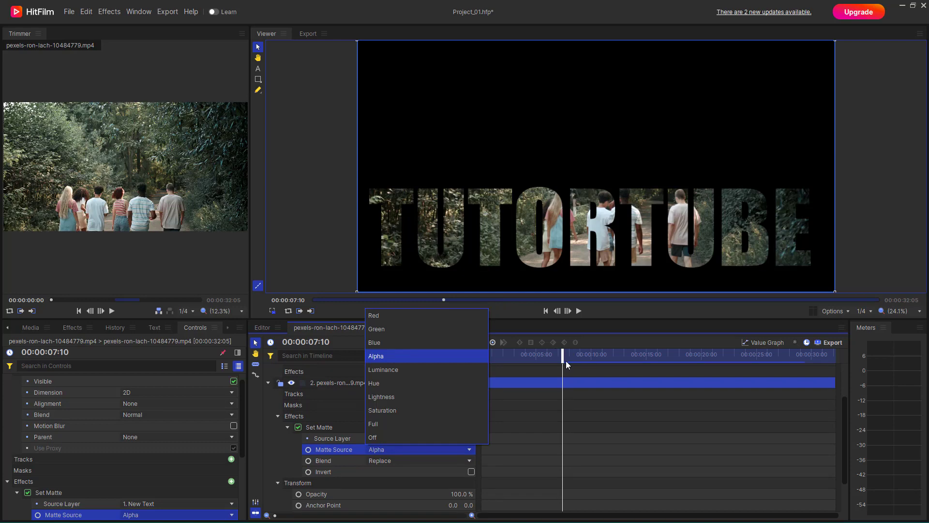
pyautogui.moveTo(565, 361); pyautogui.dragTo(549, 358)
pyautogui.press('space')
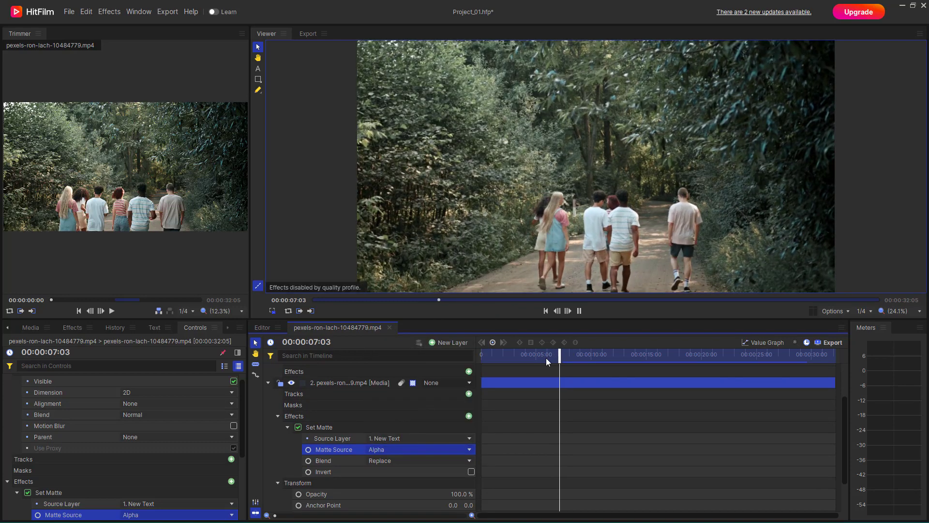
pyautogui.press('space')
pyautogui.moveTo(563, 358); pyautogui.dragTo(670, 376)
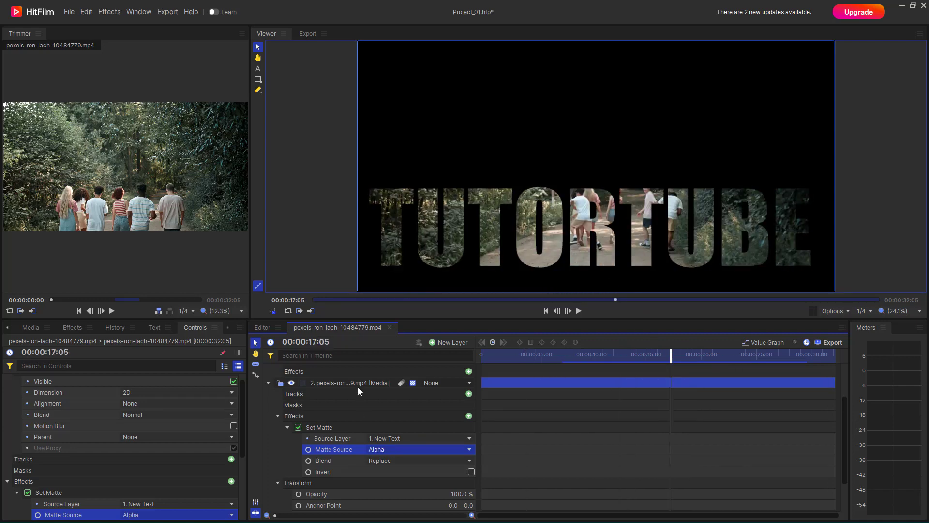
# Move the hidden TUTORTUBE text layer up and to the right, to position about -1794, -513.
pyautogui.scroll(2, 355, 382)
pyautogui.click(355, 369)
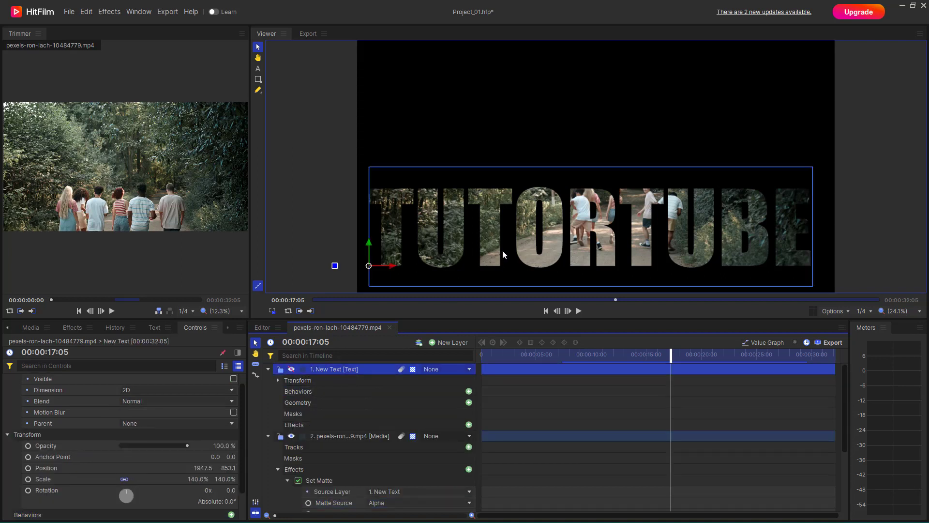
pyautogui.moveTo(368, 265); pyautogui.dragTo(387, 228)
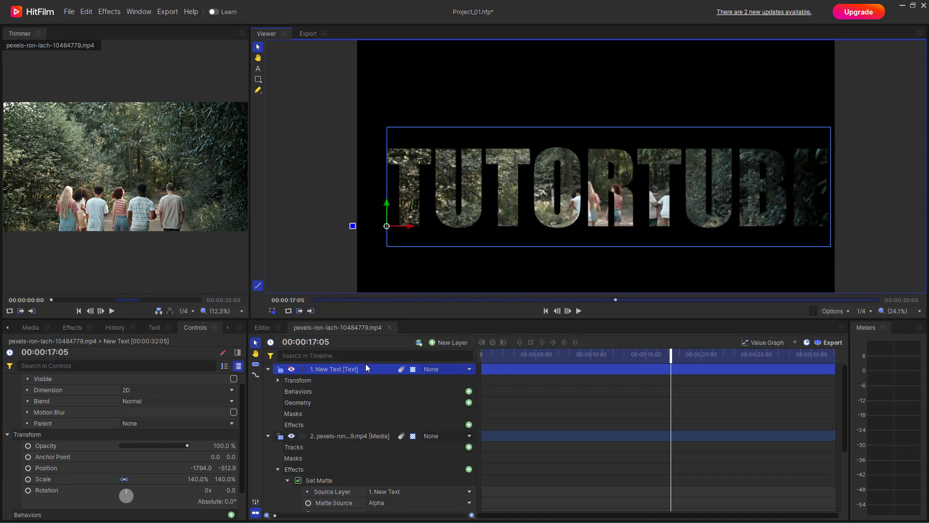
# Delete the New Text layer and add the production ID_4205697.mp4 clip above the forest-walk footage in its place.
pyautogui.click(327, 368)
pyautogui.press('Delete')
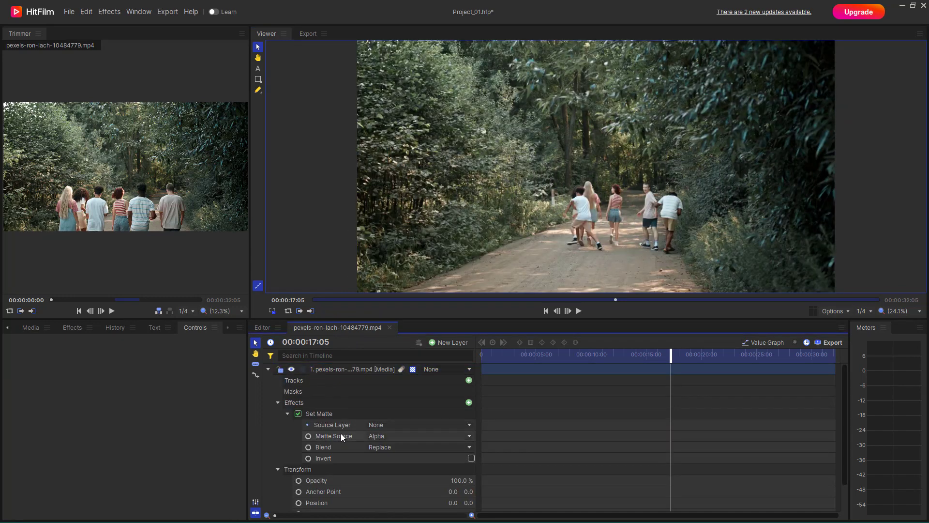
pyautogui.click(34, 327)
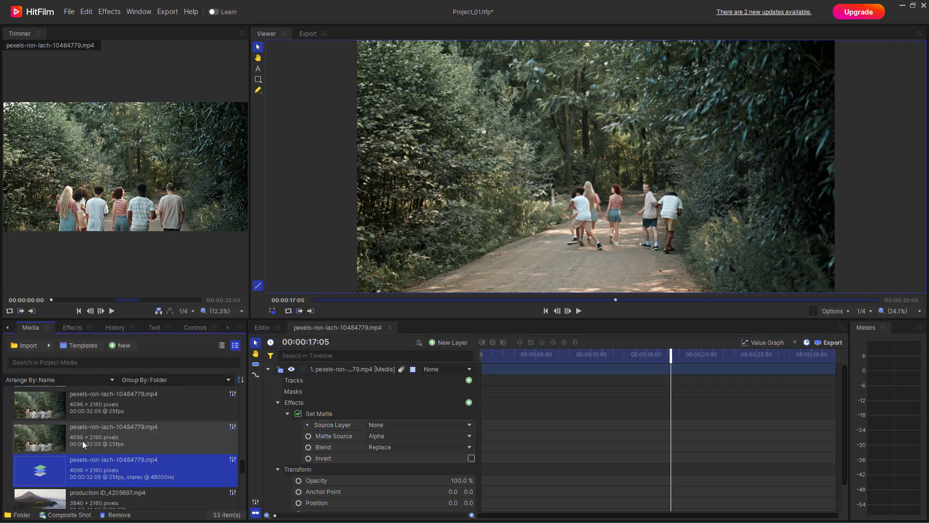
pyautogui.scroll(3, 67, 455)
pyautogui.scroll(-5, 59, 447)
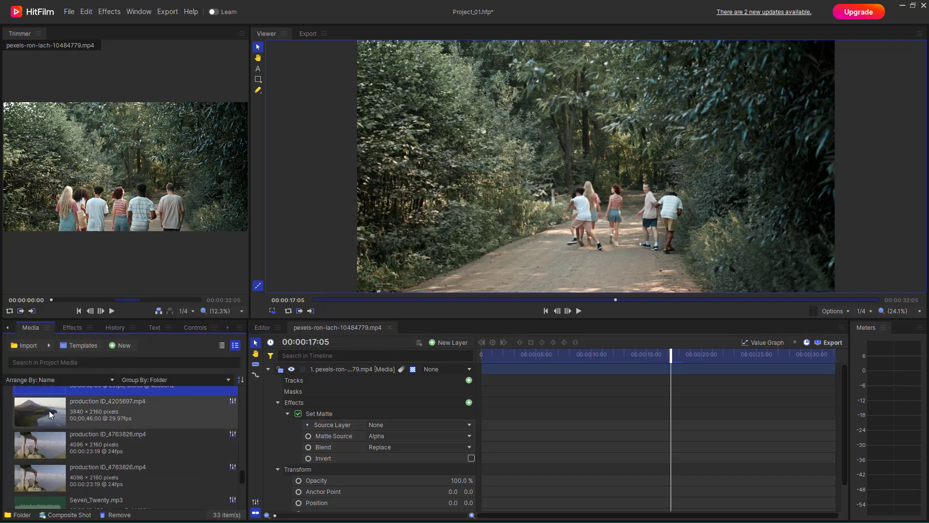
pyautogui.moveTo(48, 410); pyautogui.dragTo(327, 384)
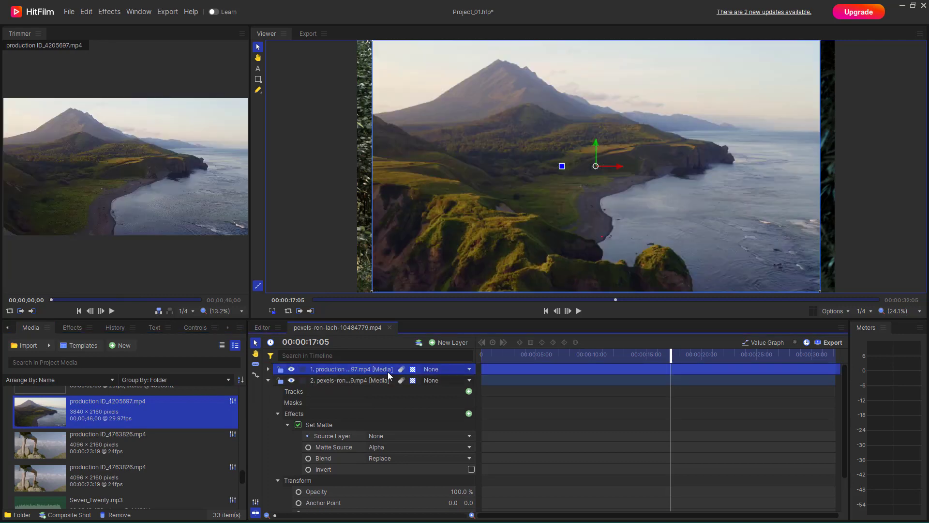
# Choose production ID_4205697.mp4 as the source layer of the Set Matte effect and hide that clip's layer.
pyautogui.click(425, 436)
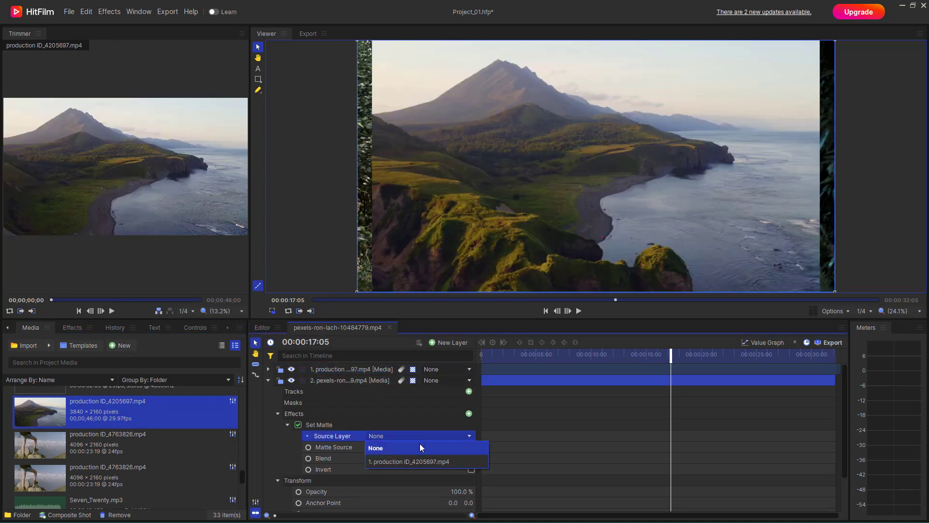
pyautogui.click(403, 461)
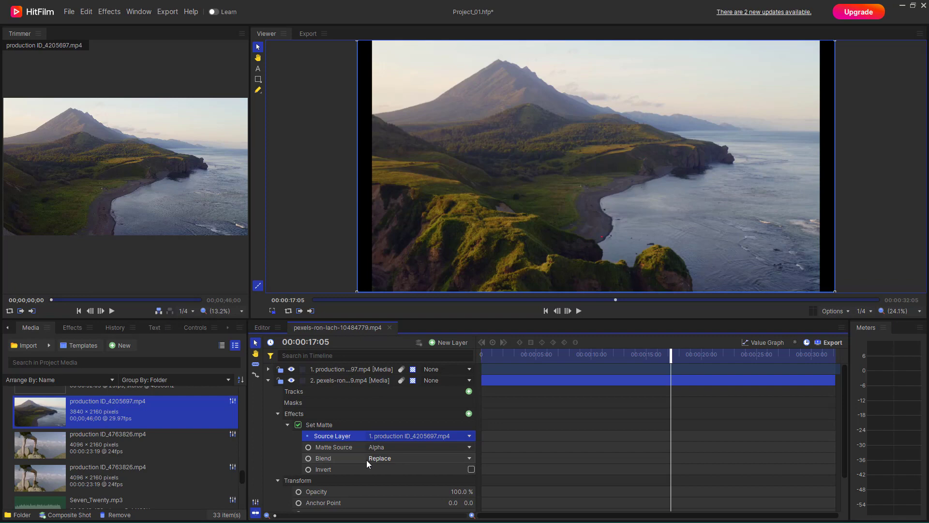
pyautogui.click(292, 370)
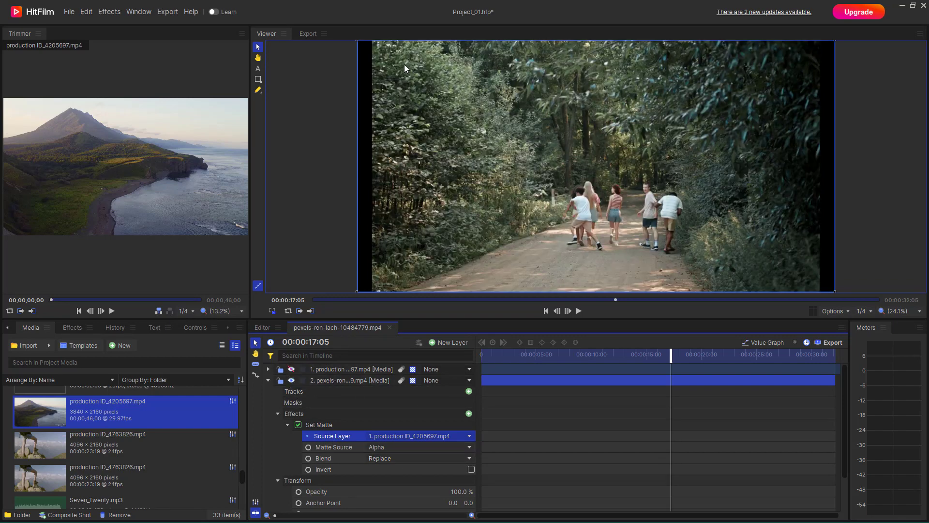
# Shrink the hidden production ID_4205697.mp4 layer about its centre to roughly four-fifths of its size.
pyautogui.click(356, 369)
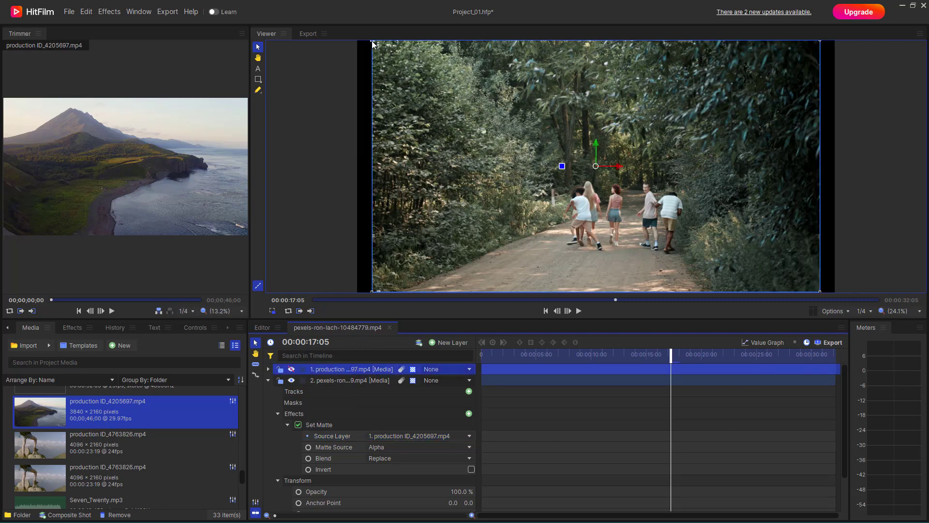
pyautogui.moveTo(374, 42); pyautogui.dragTo(411, 71)
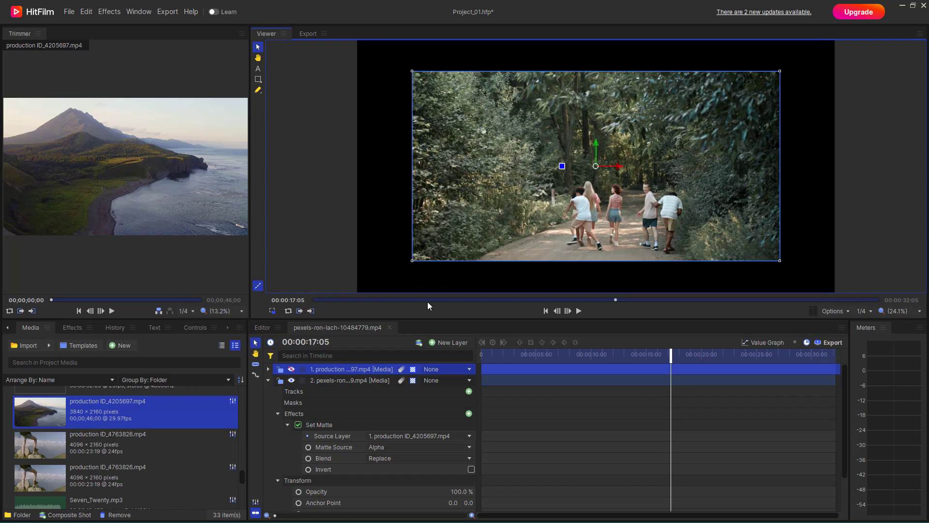
# Try Red, Green and Blue as the Set Matte effect's matte source, viewing the frame at 00:00:12:24.
pyautogui.click(390, 447)
pyautogui.click(392, 311)
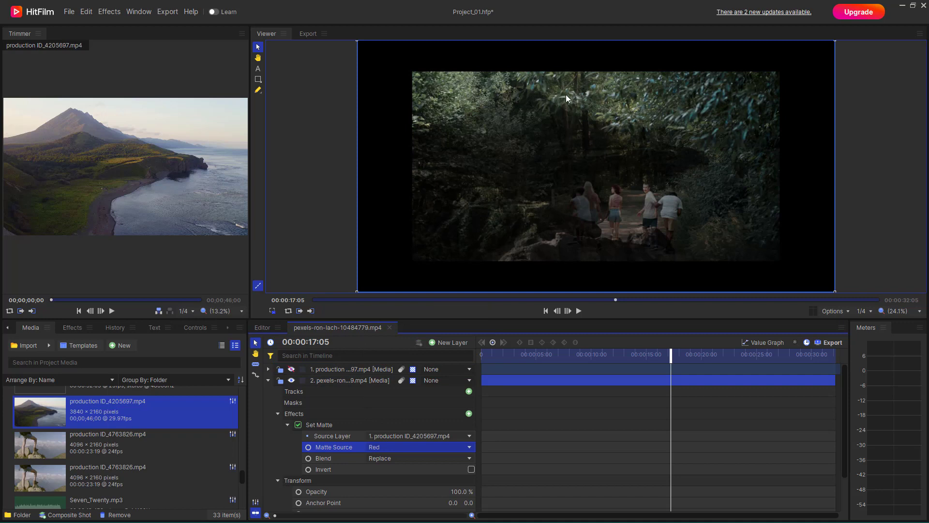
pyautogui.moveTo(614, 354)
pyautogui.mouseDown()
pyautogui.moveTo(587, 354)
pyautogui.moveTo(624, 354)
pyautogui.mouseUp()
pyautogui.click(390, 449)
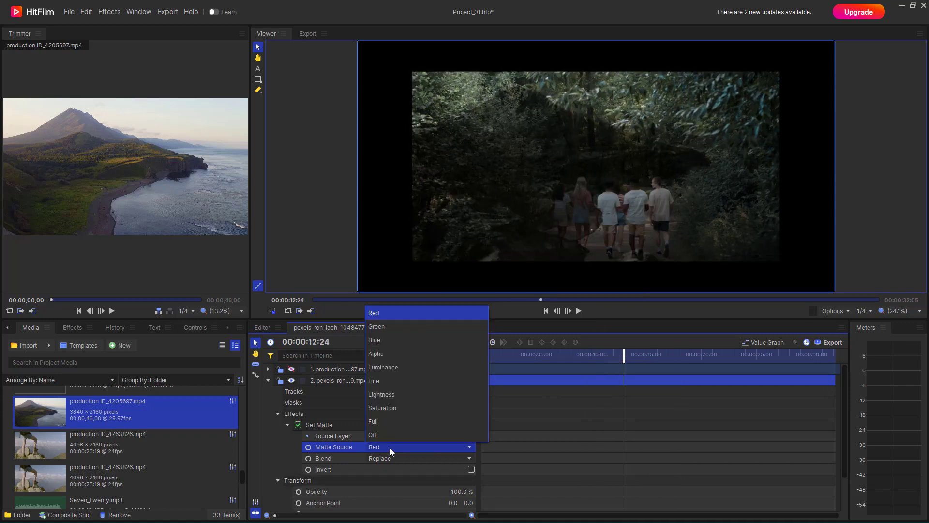
pyautogui.click(395, 327)
pyautogui.click(390, 447)
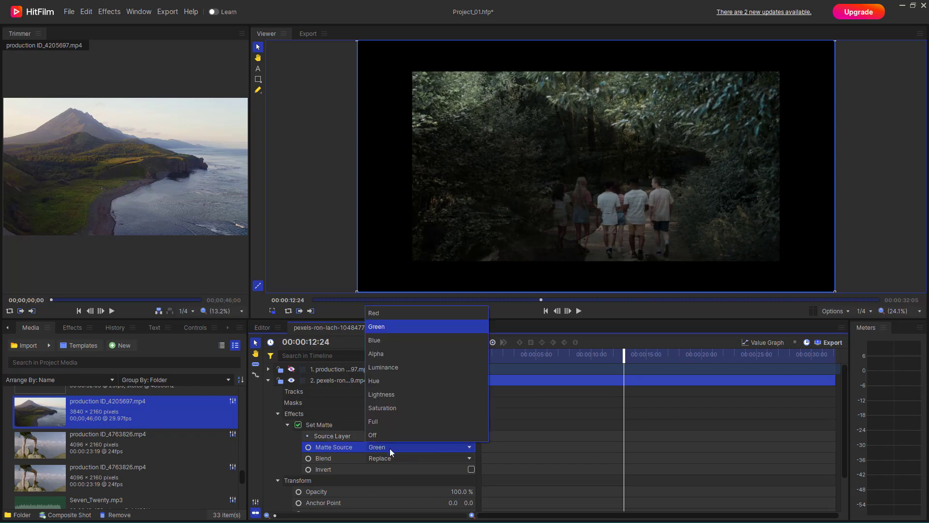
pyautogui.click(402, 340)
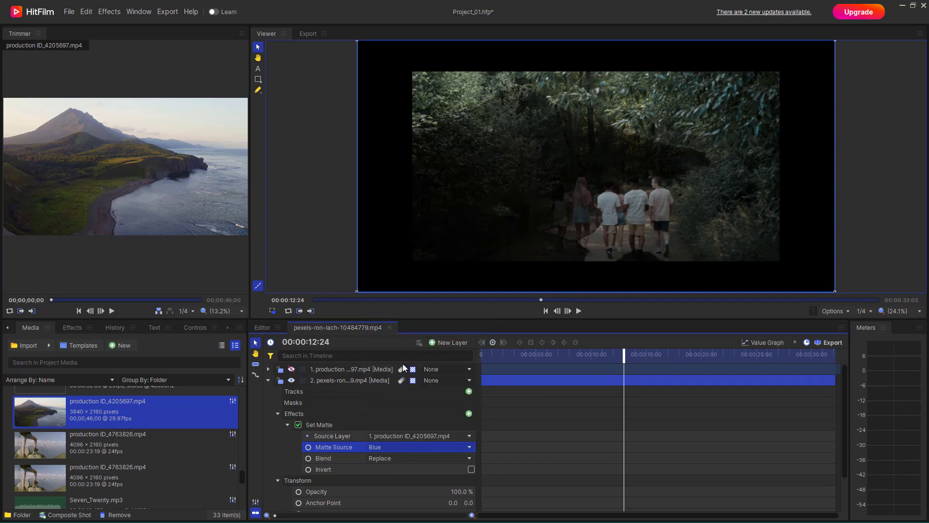
# Try Alpha and Luminance as the Set Matte effect's matte source and scrub the playhead to 00:00:13:14.
pyautogui.click(382, 446)
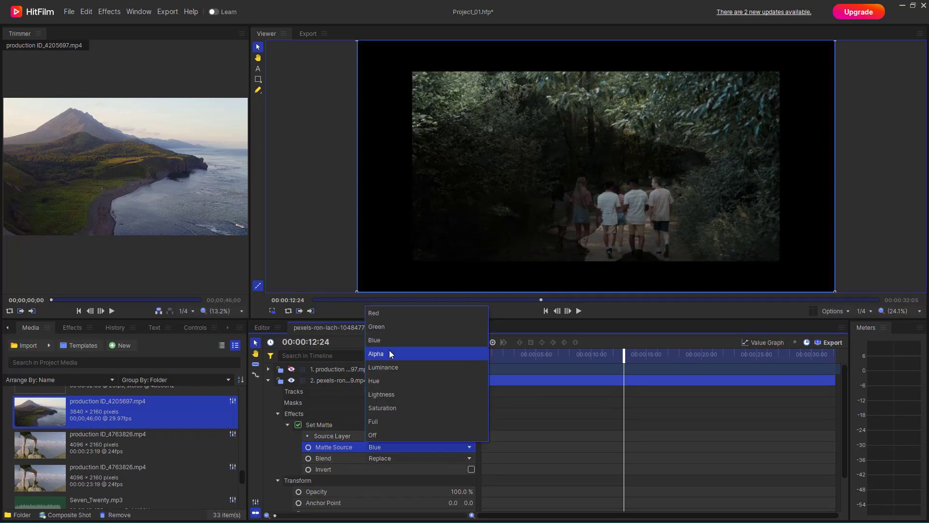
pyautogui.click(389, 350)
pyautogui.click(393, 446)
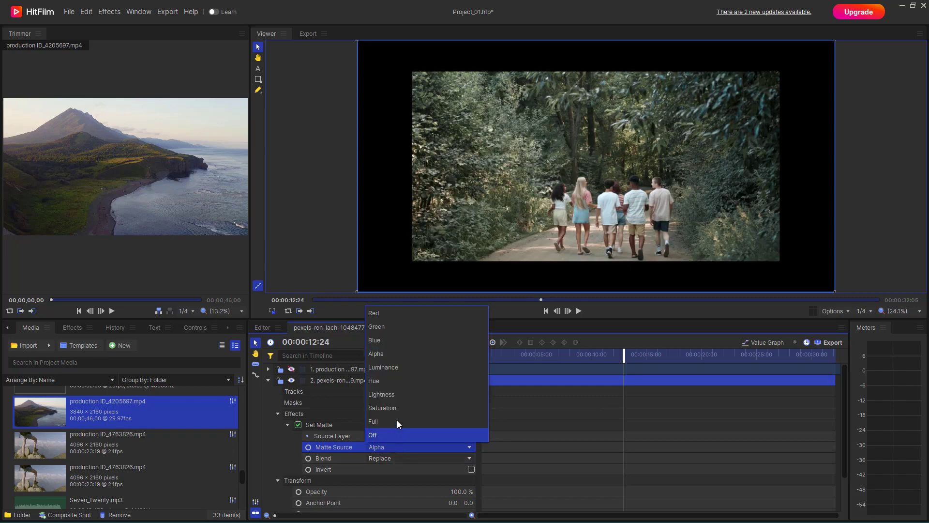
pyautogui.click(393, 369)
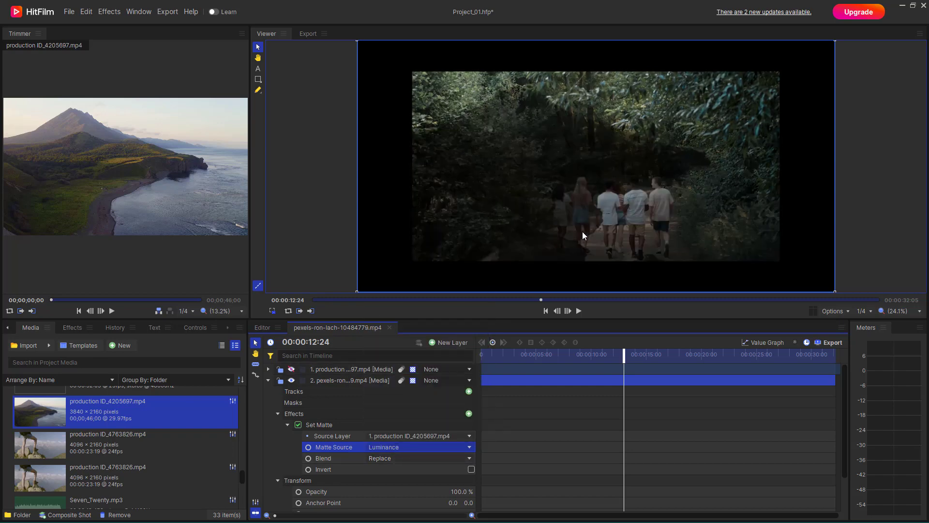
pyautogui.moveTo(622, 354); pyautogui.dragTo(631, 354)
# Try Hue and Lightness as the Set Matte effect's matte source, scrubbing the playhead to 00:00:15:02.
pyautogui.click(404, 448)
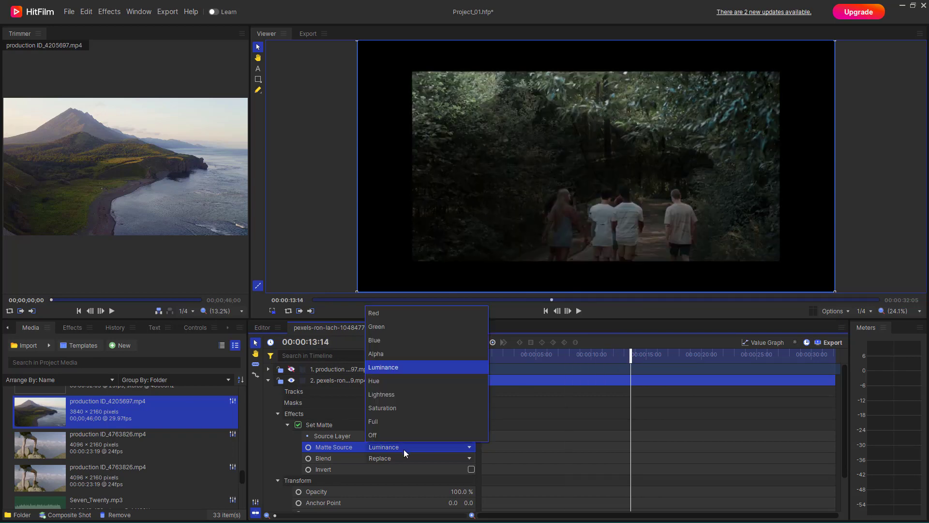
pyautogui.click(403, 376)
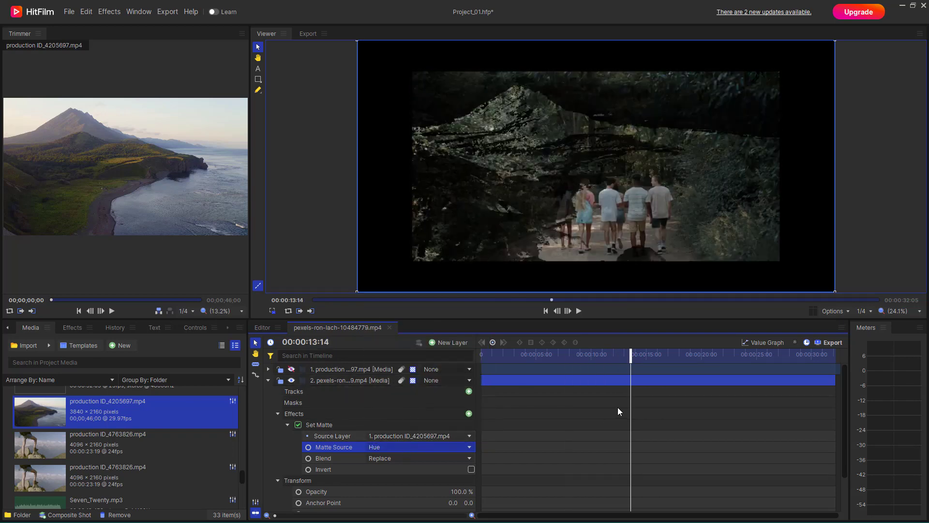
pyautogui.moveTo(631, 353); pyautogui.dragTo(648, 362)
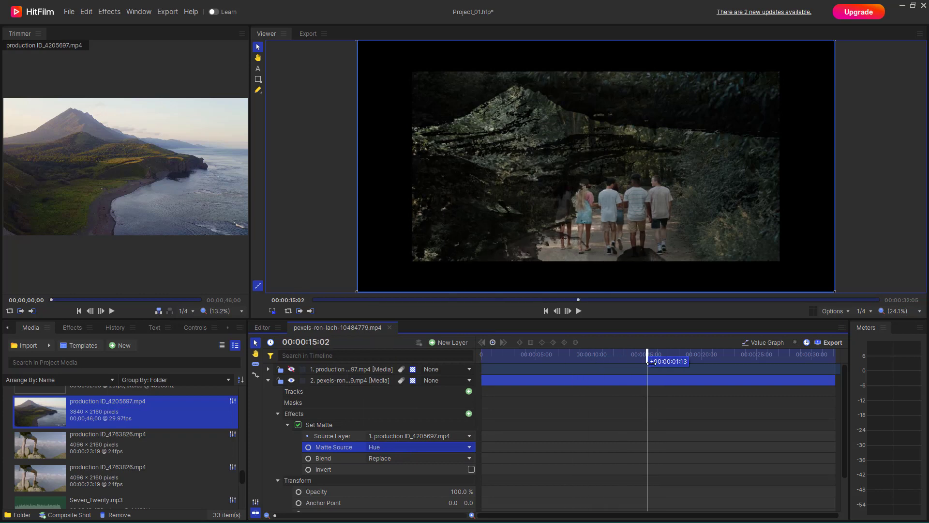
pyautogui.click(375, 447)
pyautogui.click(396, 392)
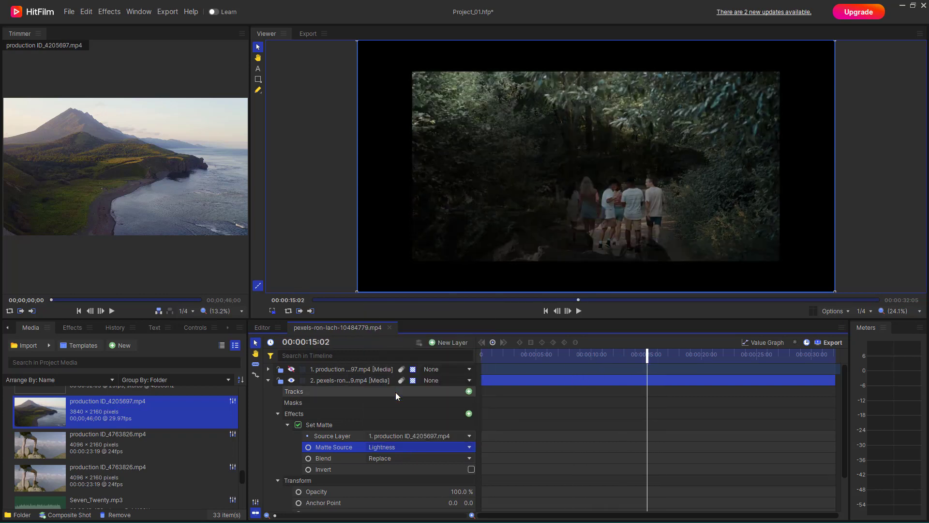
# Try Saturation, Full and Off as the matte source of the Set Matte effect.
pyautogui.click(413, 448)
pyautogui.click(414, 407)
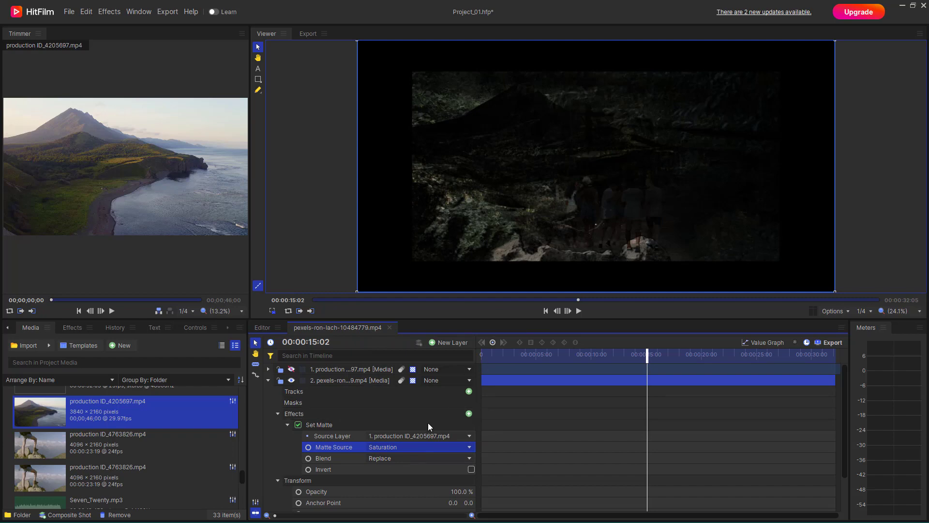
pyautogui.click(406, 447)
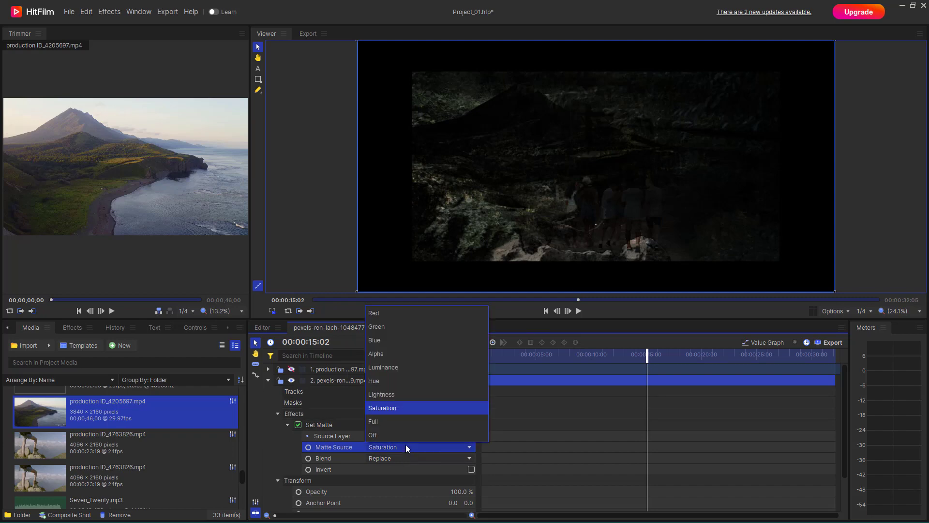
pyautogui.click(413, 420)
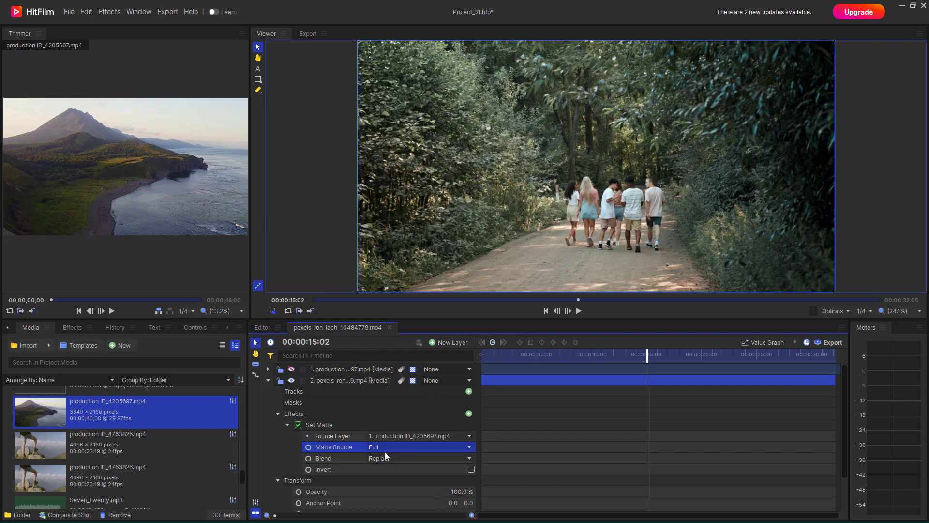
pyautogui.click(380, 448)
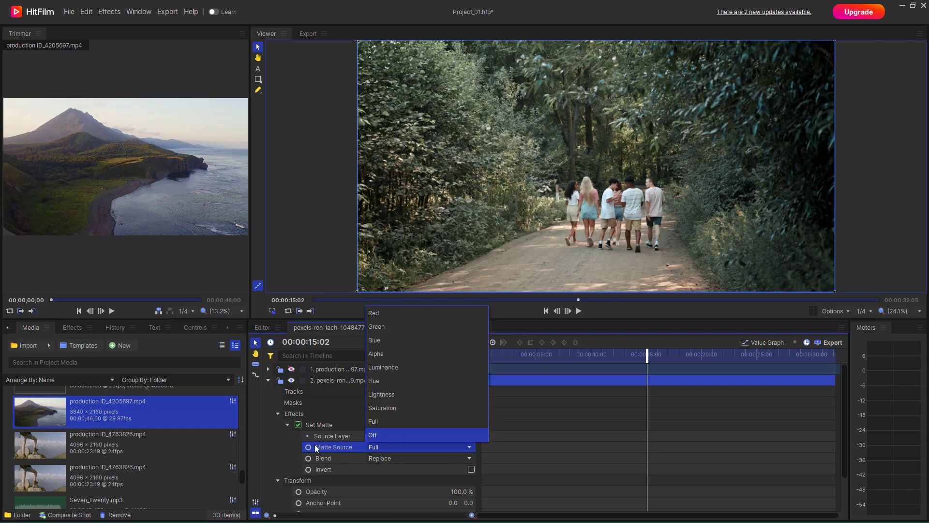
pyautogui.click(399, 434)
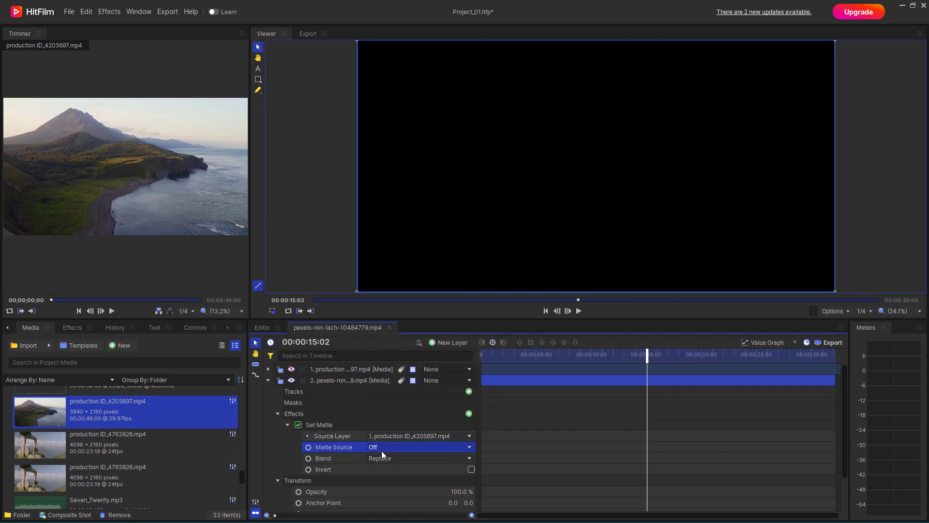
# Set the matte source of the Set Matte effect to Luminance.
pyautogui.click(381, 450)
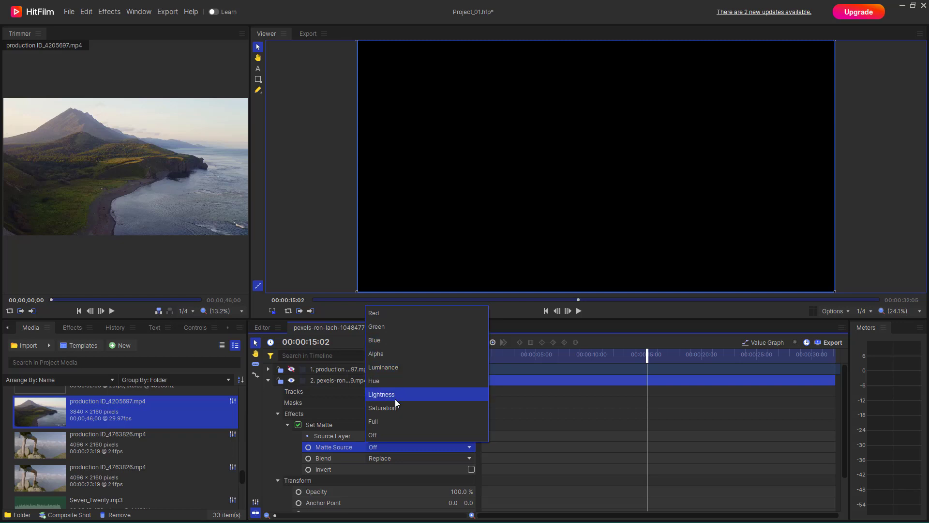
pyautogui.click(410, 367)
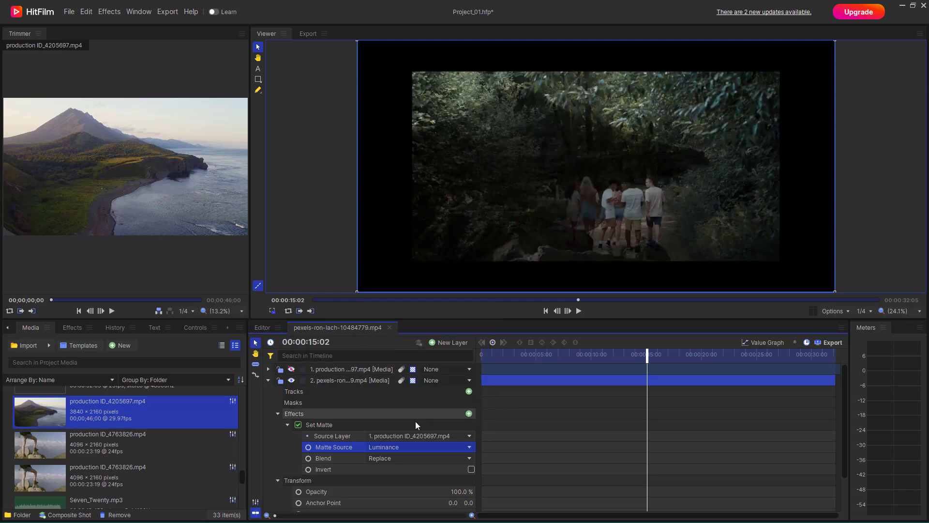
# Compare the Subtract and Add blend modes of the Set Matte effect and return the blend to Replace.
pyautogui.click(388, 458)
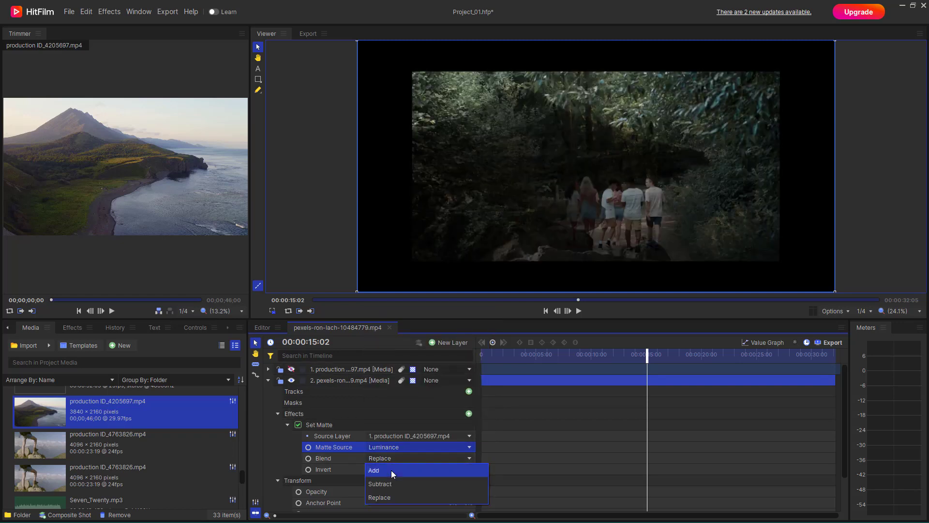
pyautogui.click(386, 484)
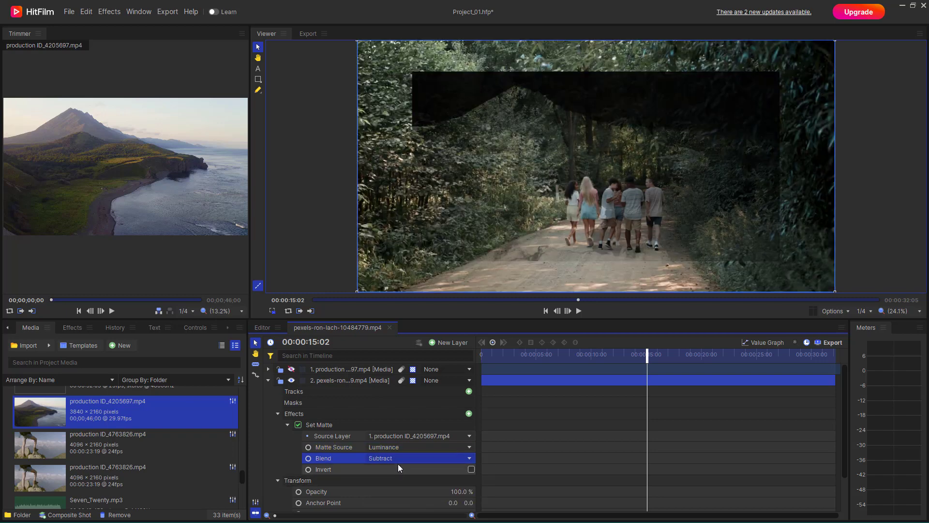
pyautogui.click(399, 457)
pyautogui.click(390, 470)
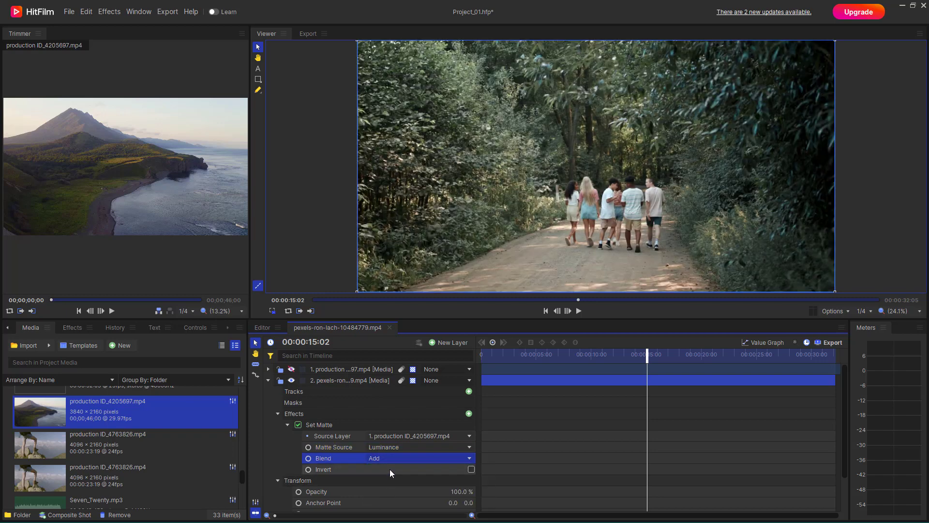
pyautogui.click(423, 459)
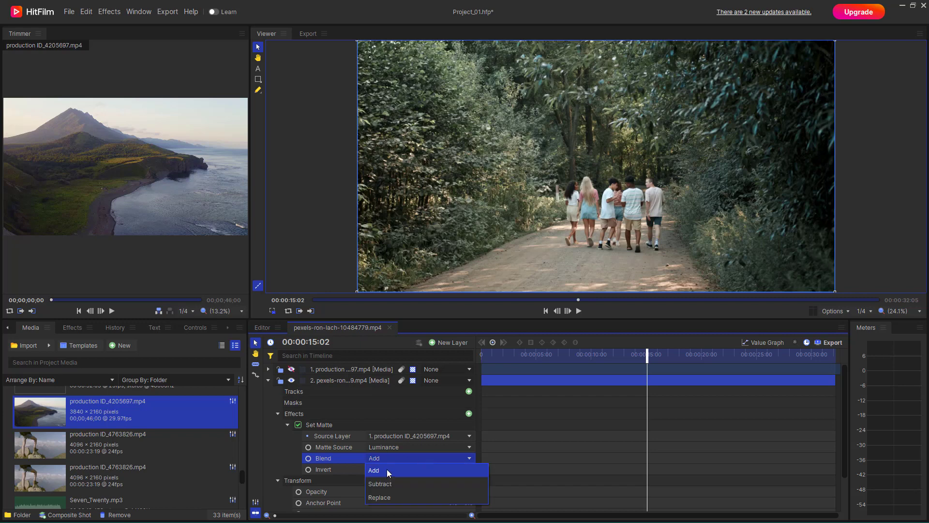
pyautogui.click(385, 489)
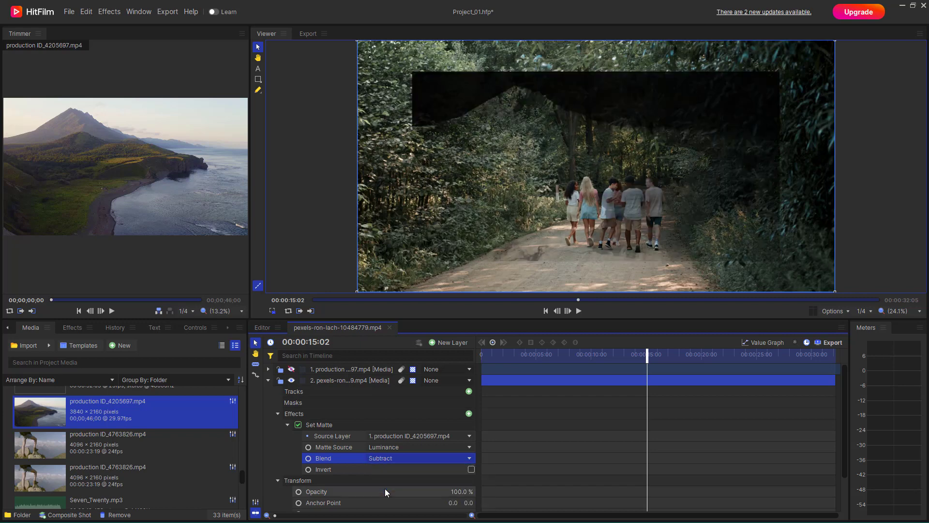
pyautogui.click(395, 459)
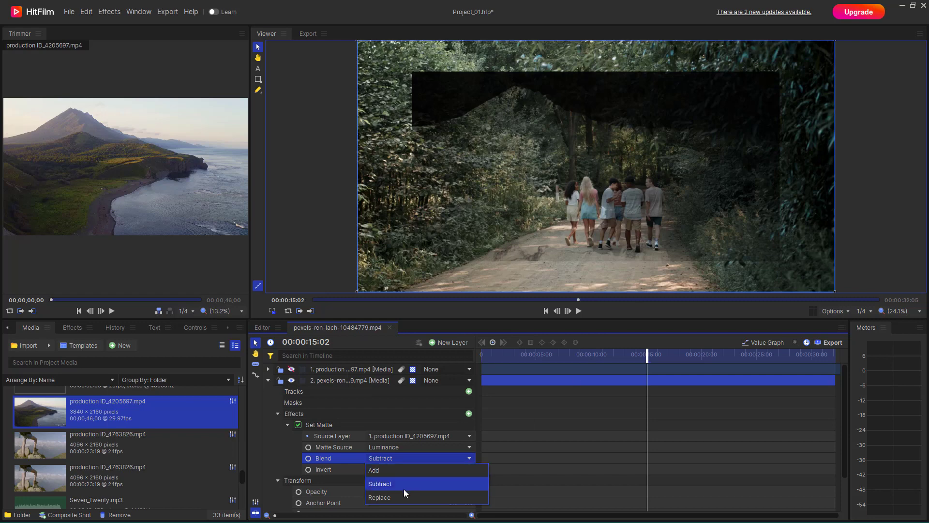
pyautogui.click(394, 470)
pyautogui.click(394, 458)
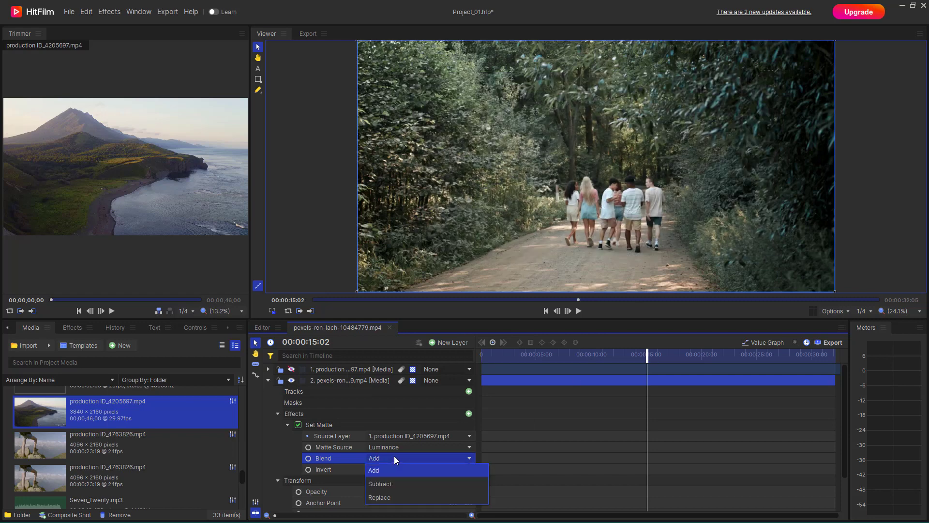
pyautogui.click(383, 495)
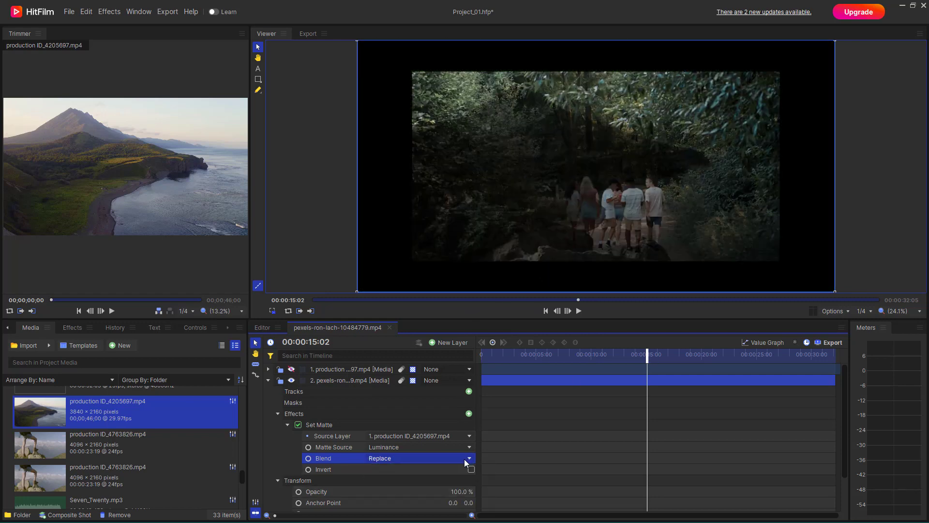
# Turn on Invert for the Set Matte effect and keep its blend mode on Replace.
pyautogui.click(471, 469)
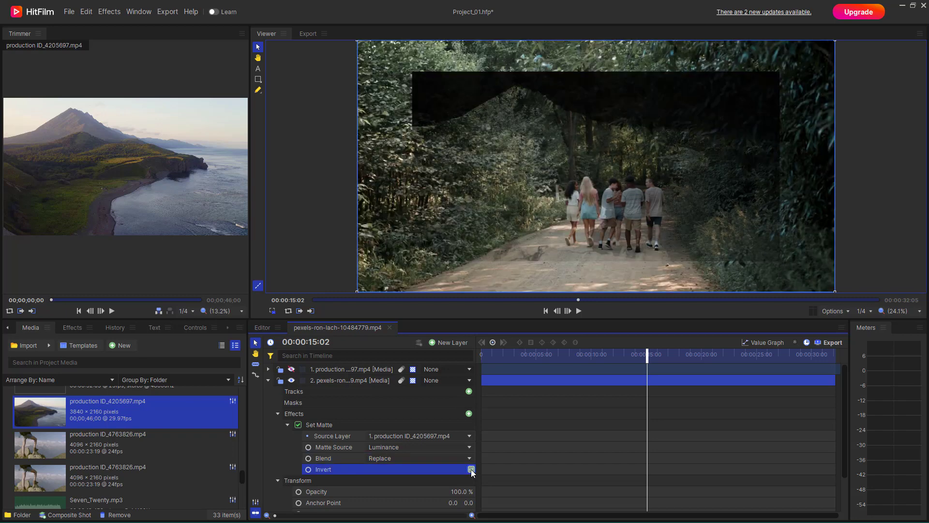
pyautogui.click(467, 459)
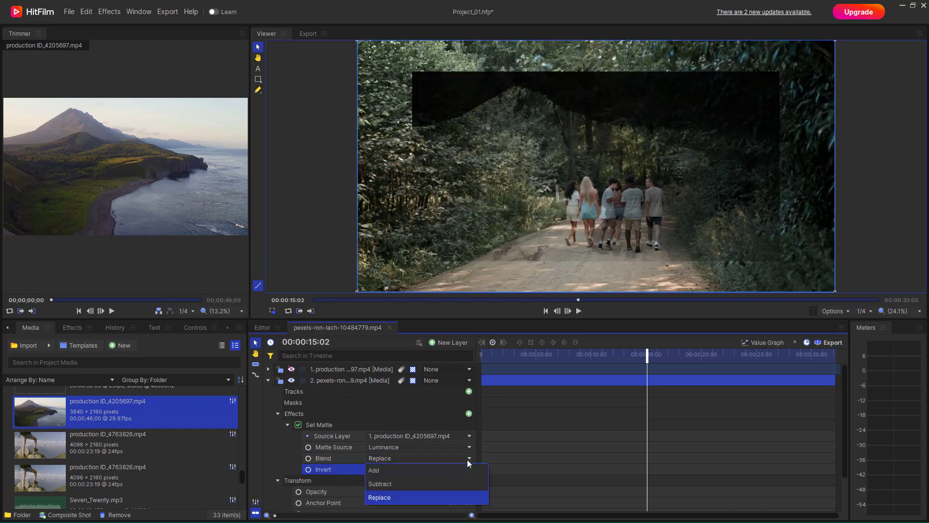
pyautogui.click(506, 469)
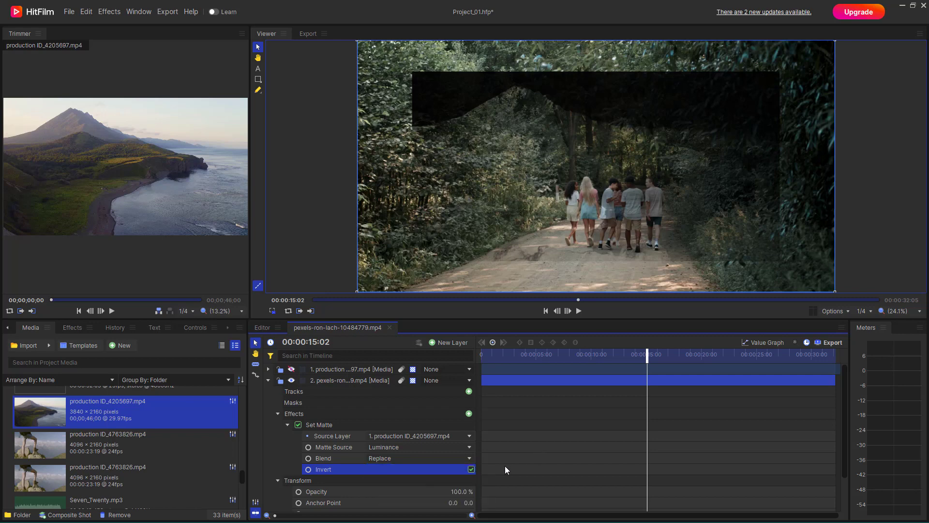